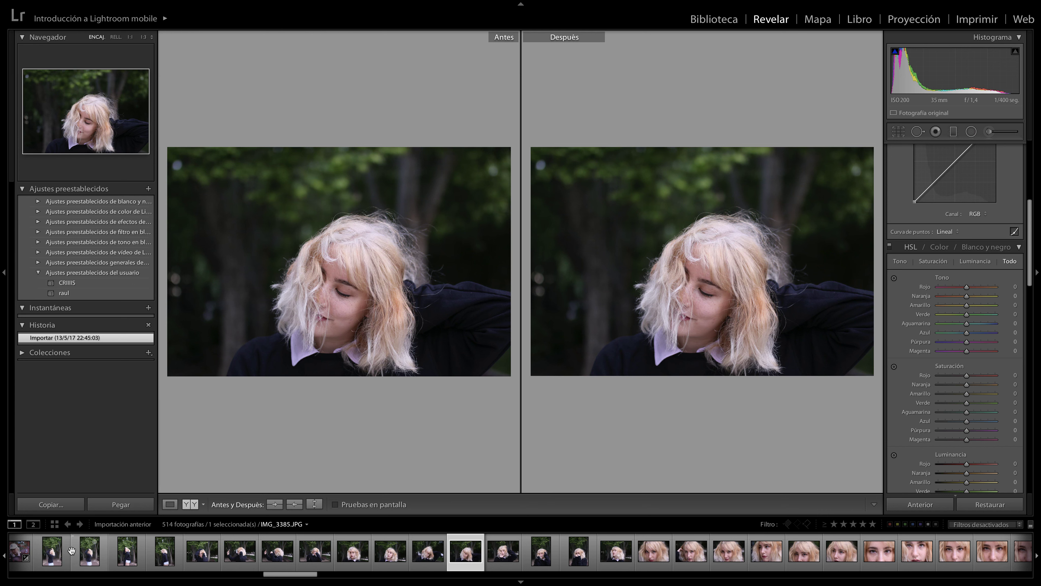
Paste the copied develop settings onto the portrait of the woman in the cap
{"action": "left_click", "coordinate": [21, 554]}
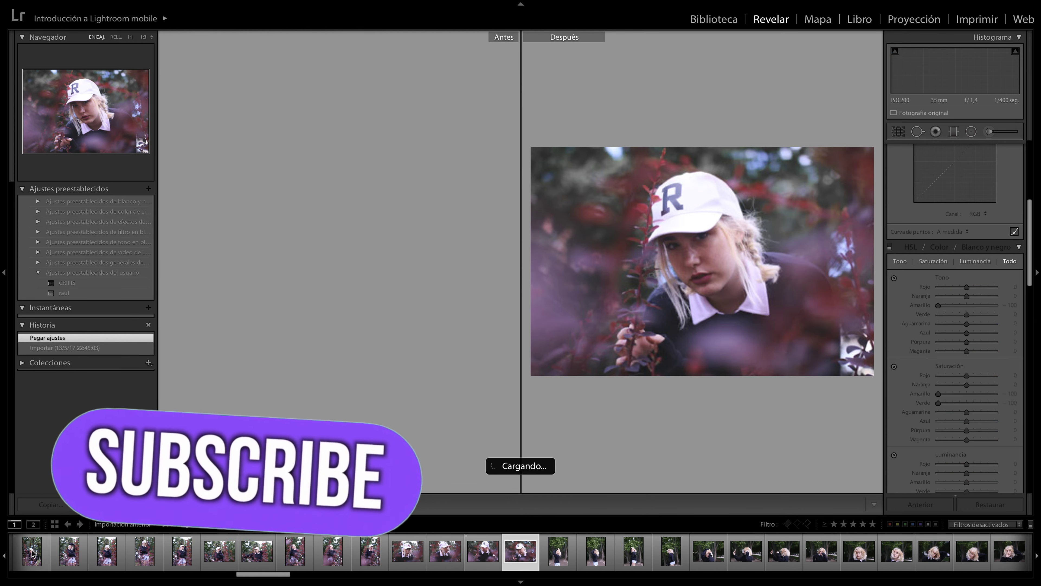
{"action": "key", "text": "ctrl+shift+v"}
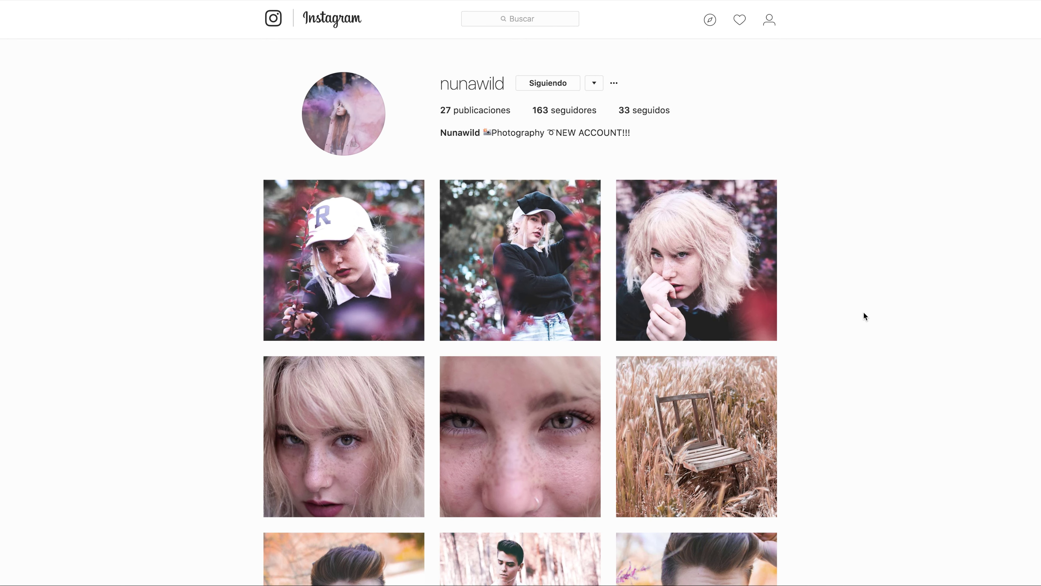
{"action": "scroll", "coordinate": [863, 311], "scroll_direction": "down", "scroll_amount": 3}
{"action": "scroll", "coordinate": [863, 312], "scroll_direction": "down", "scroll_amount": 2}
{"action": "scroll", "coordinate": [862, 311], "scroll_direction": "down", "scroll_amount": 4}
{"action": "scroll", "coordinate": [863, 311], "scroll_direction": "down", "scroll_amount": 4}
{"action": "scroll", "coordinate": [864, 316], "scroll_direction": "down", "scroll_amount": 5}
{"action": "scroll", "coordinate": [865, 316], "scroll_direction": "down", "scroll_amount": 8}
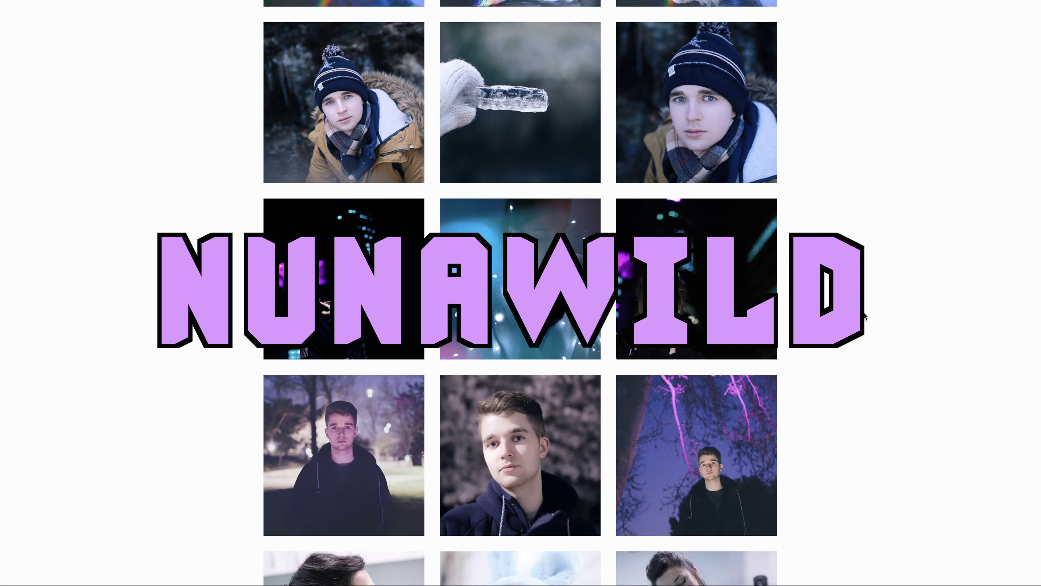
{"action": "scroll", "coordinate": [865, 316], "scroll_direction": "down", "scroll_amount": 5}
{"action": "scroll", "coordinate": [865, 316], "scroll_direction": "up", "scroll_amount": 1}
{"action": "scroll", "coordinate": [864, 316], "scroll_direction": "up", "scroll_amount": 5}
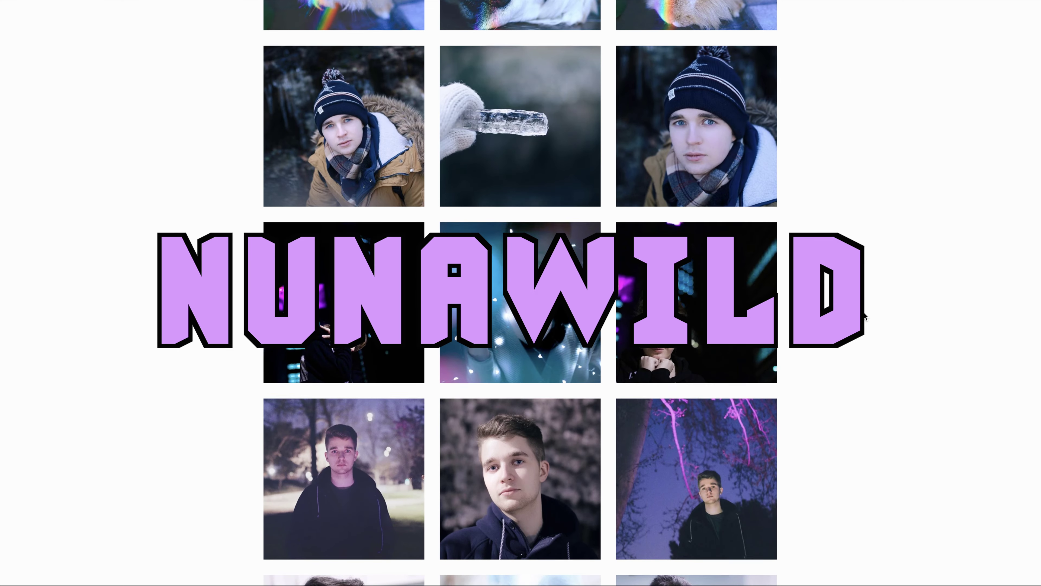
{"action": "scroll", "coordinate": [864, 316], "scroll_direction": "up", "scroll_amount": 3}
{"action": "scroll", "coordinate": [864, 316], "scroll_direction": "up", "scroll_amount": 3}
{"action": "scroll", "coordinate": [865, 316], "scroll_direction": "up", "scroll_amount": 4}
{"action": "scroll", "coordinate": [864, 316], "scroll_direction": "up", "scroll_amount": 6}
{"action": "scroll", "coordinate": [865, 316], "scroll_direction": "up", "scroll_amount": 4}
{"action": "scroll", "coordinate": [864, 316], "scroll_direction": "up", "scroll_amount": 4}
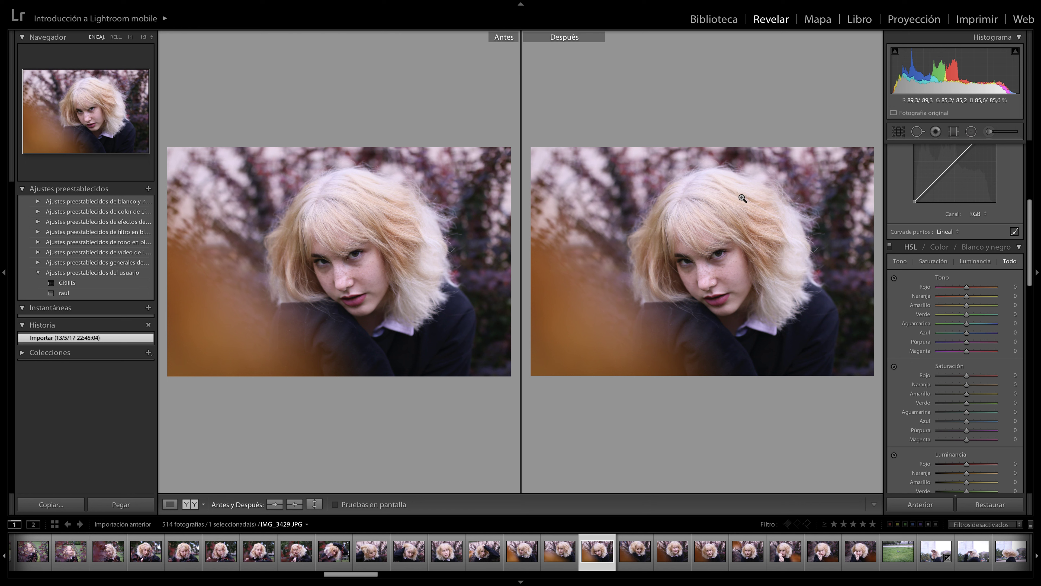
Browse the library as a grid, then return to the Develop module
{"action": "scroll", "coordinate": [979, 279], "scroll_direction": "up", "scroll_amount": 5}
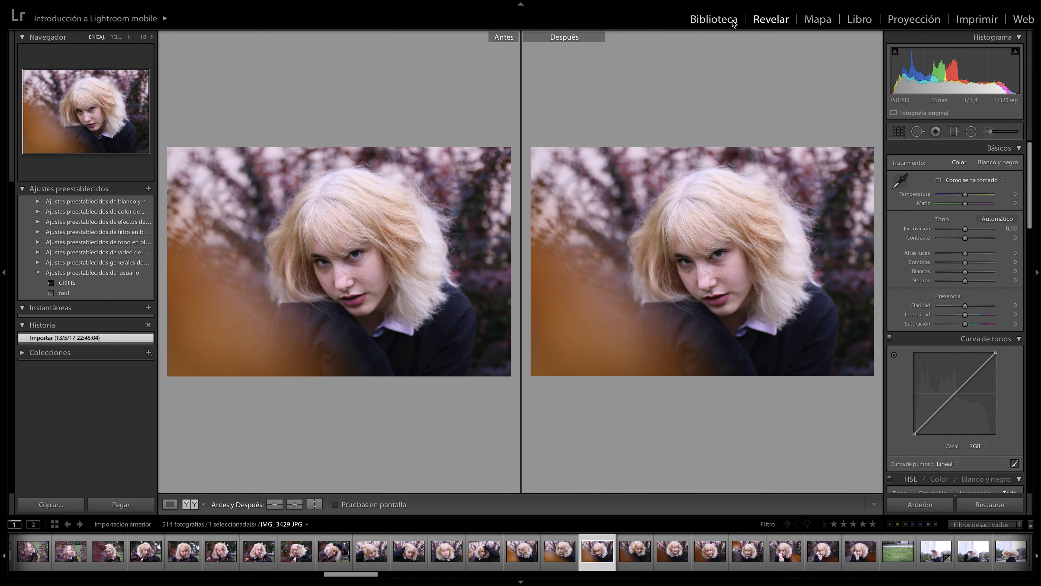
{"action": "left_click", "coordinate": [734, 22]}
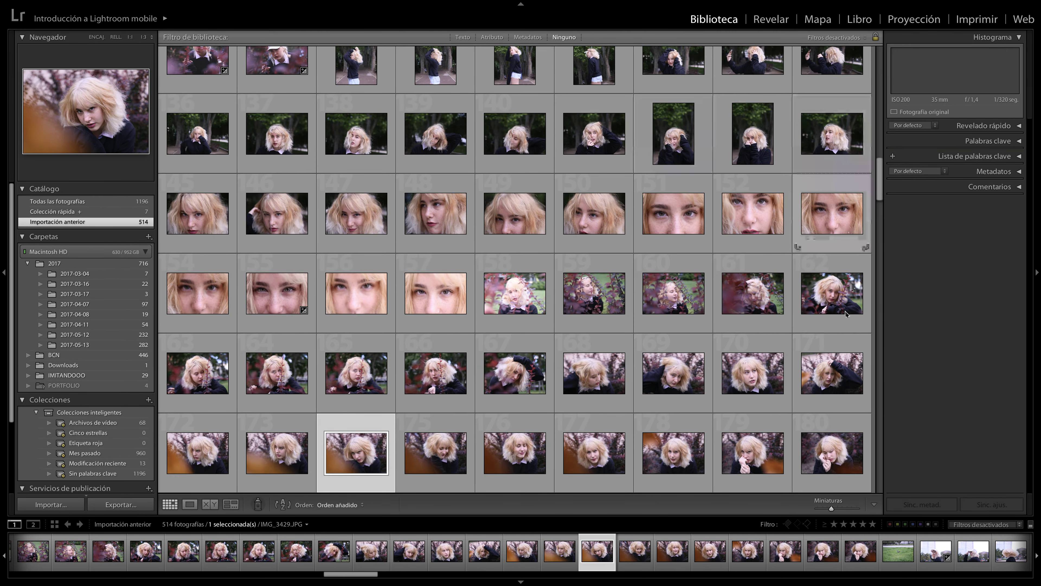
{"action": "left_click", "coordinate": [763, 21]}
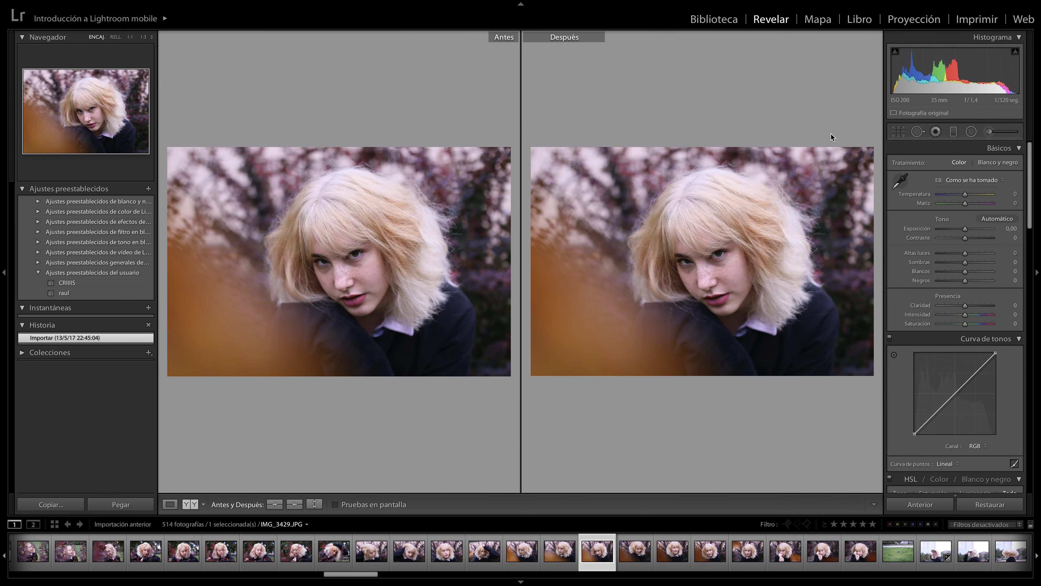
Show IMG_3419.JPG alone in Loupe view and scroll down to the HSL panel
{"action": "left_click", "coordinate": [170, 504]}
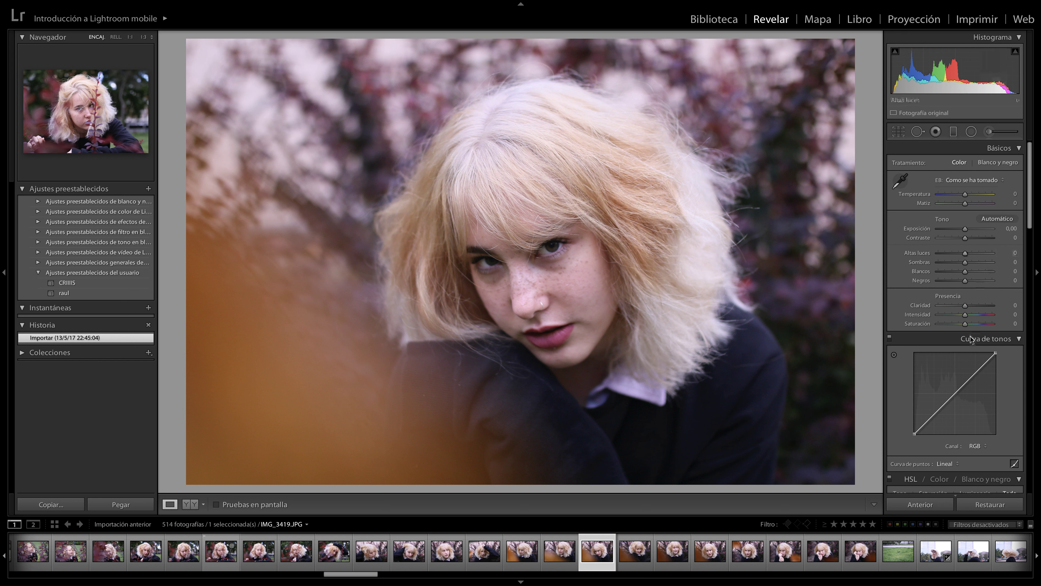
{"action": "scroll", "coordinate": [970, 336], "scroll_direction": "down", "scroll_amount": 1}
{"action": "scroll", "coordinate": [970, 336], "scroll_direction": "down", "scroll_amount": 2}
{"action": "scroll", "coordinate": [970, 336], "scroll_direction": "down", "scroll_amount": 2}
{"action": "scroll", "coordinate": [969, 337], "scroll_direction": "down", "scroll_amount": 1}
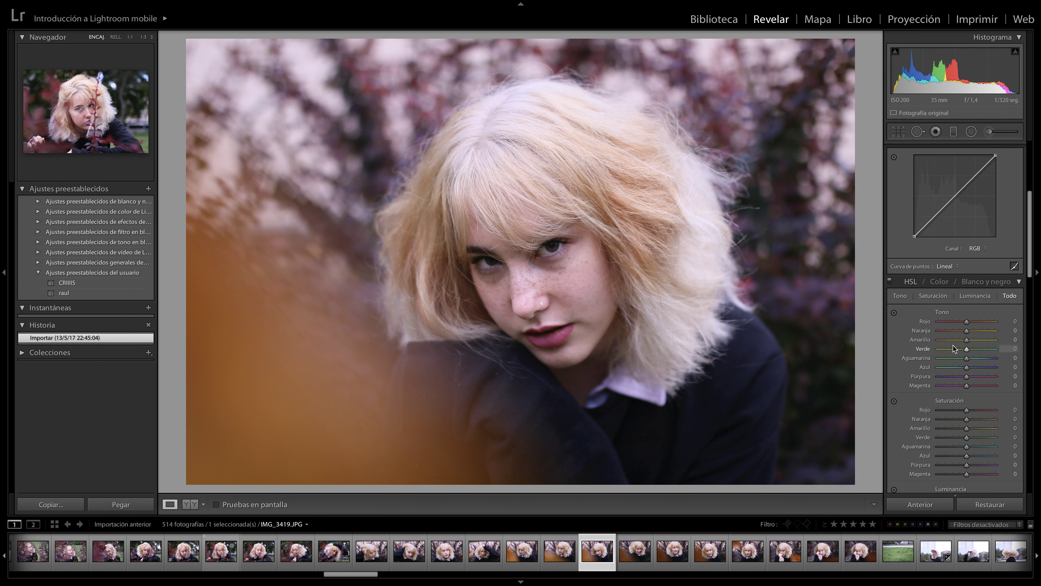
{"action": "scroll", "coordinate": [968, 342], "scroll_direction": "down", "scroll_amount": 5}
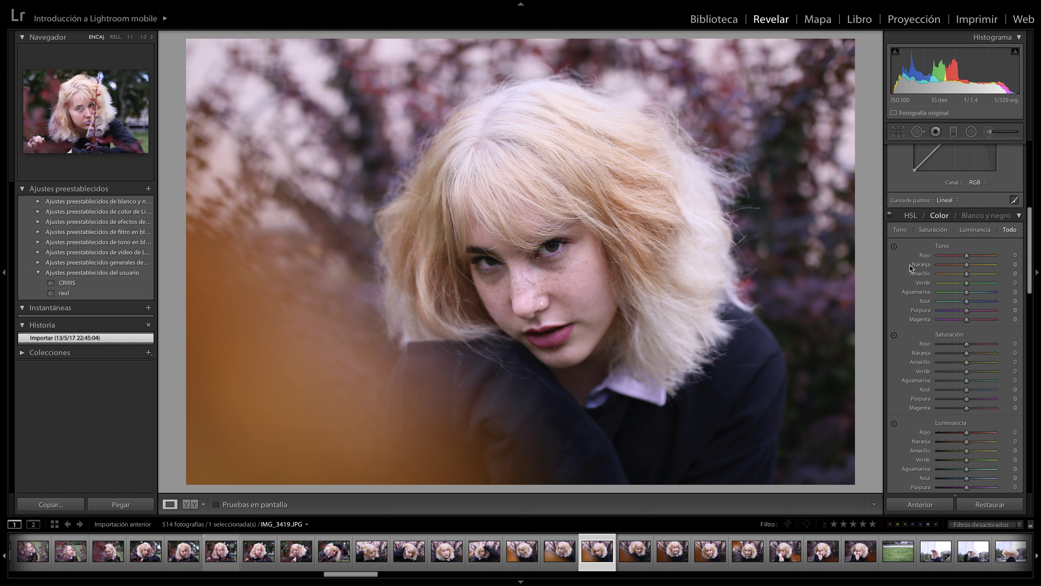
Set HSL orange hue −100, green hue +100, green saturation −100 and red saturation −13
{"action": "left_click_drag", "start_coordinate": [967, 265], "coordinate": [909, 271]}
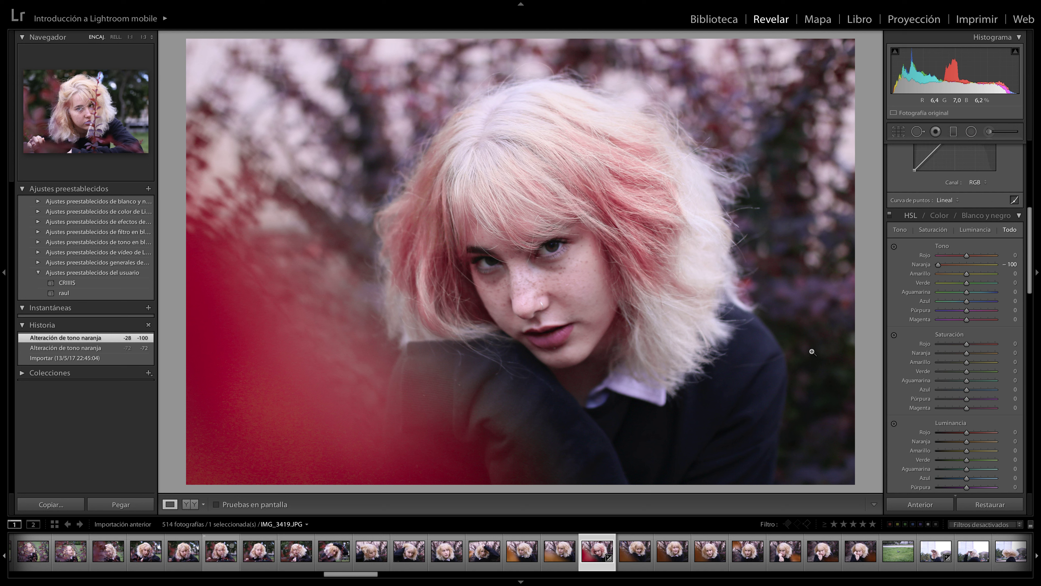
{"action": "left_click_drag", "start_coordinate": [966, 371], "coordinate": [938, 371]}
{"action": "left_click_drag", "start_coordinate": [967, 282], "coordinate": [995, 282]}
{"action": "scroll", "coordinate": [953, 264], "scroll_direction": "down", "scroll_amount": 5}
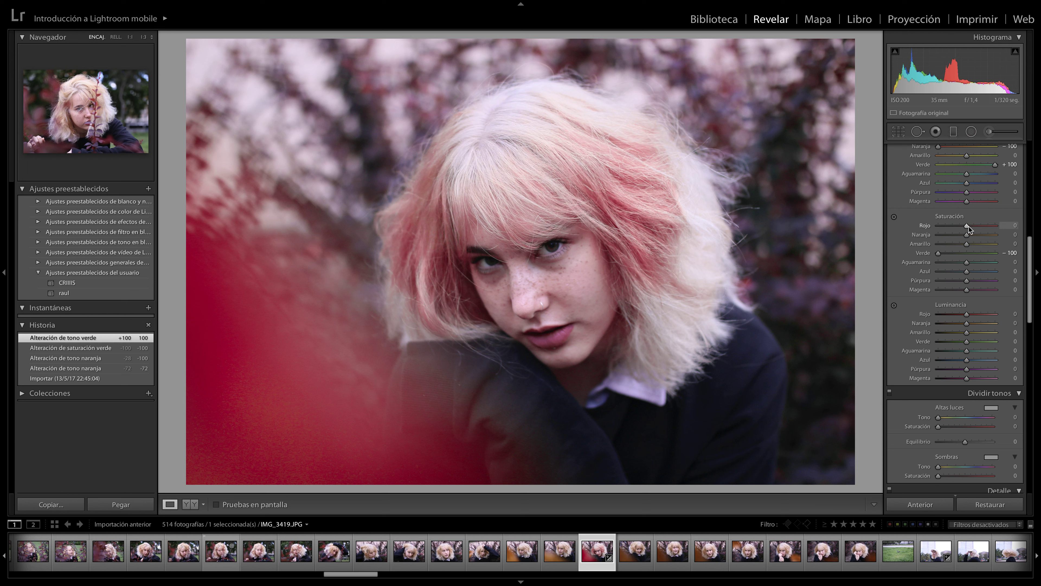
{"action": "mouse_move", "coordinate": [967, 225]}
{"action": "left_mouse_down"}
{"action": "mouse_move", "coordinate": [1024, 229]}
{"action": "mouse_move", "coordinate": [963, 226]}
{"action": "left_mouse_up"}
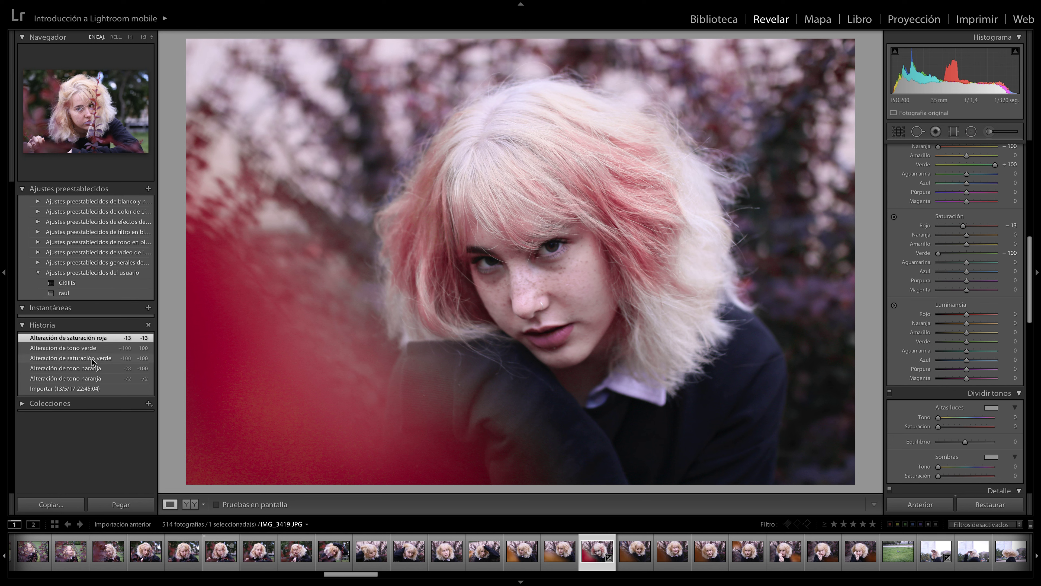
{"action": "left_click", "coordinate": [97, 349]}
Add a vignette with amount −80 and midpoint 54
{"action": "scroll", "coordinate": [985, 343], "scroll_direction": "down", "scroll_amount": 5}
{"action": "scroll", "coordinate": [985, 344], "scroll_direction": "down", "scroll_amount": 3}
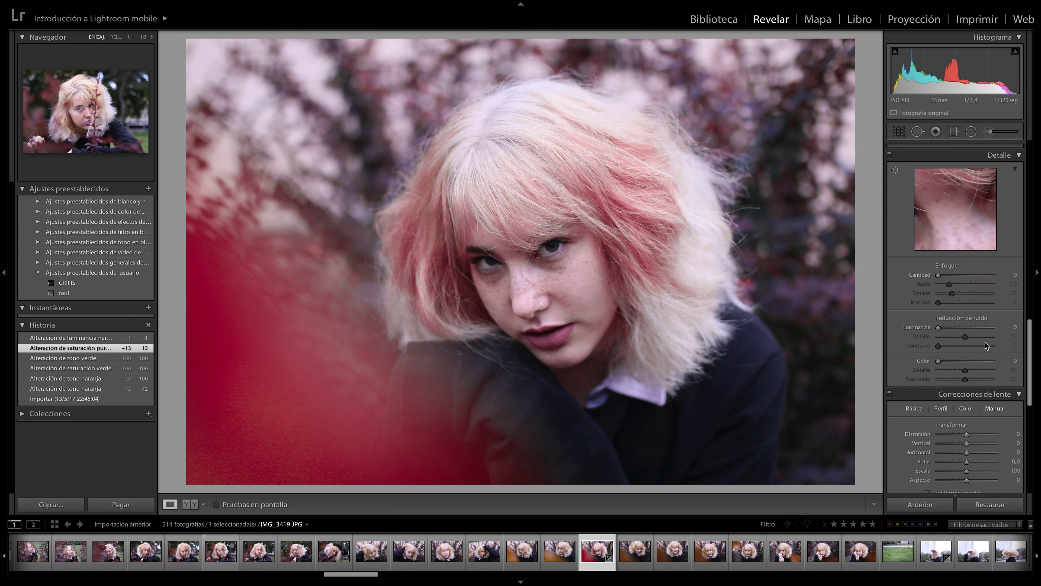
{"action": "scroll", "coordinate": [954, 360], "scroll_direction": "down", "scroll_amount": 3}
{"action": "left_click_drag", "start_coordinate": [967, 347], "coordinate": [939, 348]}
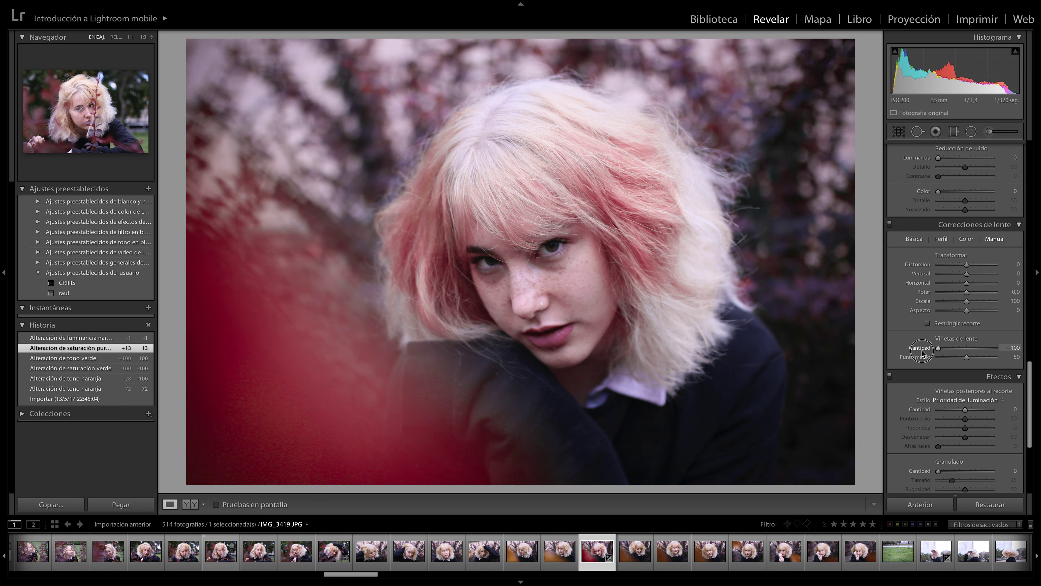
{"action": "left_click_drag", "start_coordinate": [940, 348], "coordinate": [973, 355]}
Set film grain to 100 and place a first point on the tone curve
{"action": "scroll", "coordinate": [940, 295], "scroll_direction": "down", "scroll_amount": 5}
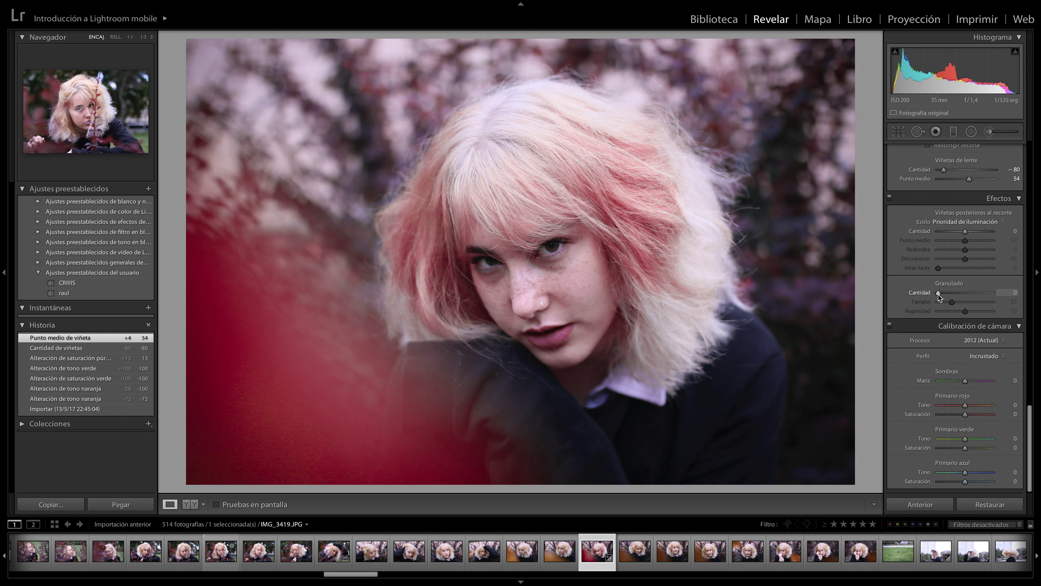
{"action": "left_click_drag", "start_coordinate": [939, 294], "coordinate": [977, 301]}
{"action": "left_click_drag", "start_coordinate": [979, 302], "coordinate": [956, 303]}
{"action": "left_click_drag", "start_coordinate": [954, 302], "coordinate": [1038, 306]}
{"action": "mouse_move", "coordinate": [1037, 306]}
{"action": "left_mouse_down"}
{"action": "mouse_move", "coordinate": [984, 303]}
{"action": "mouse_move", "coordinate": [1014, 301]}
{"action": "left_mouse_up"}
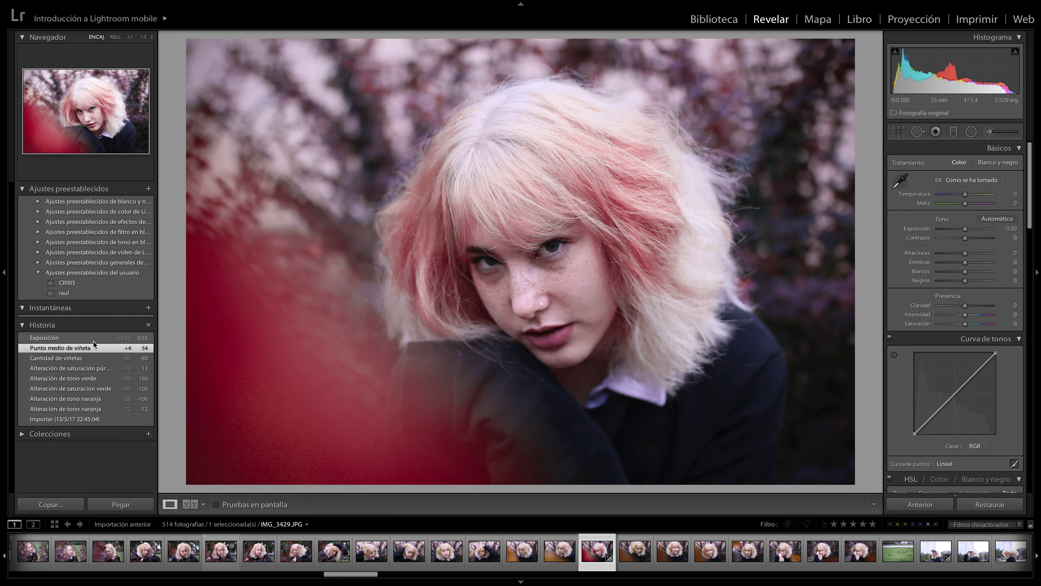
{"action": "left_click", "coordinate": [934, 414]}
Add RGB tone curve points and lift the black point to fade the shadows
{"action": "left_click", "coordinate": [957, 394]}
{"action": "left_click", "coordinate": [975, 374]}
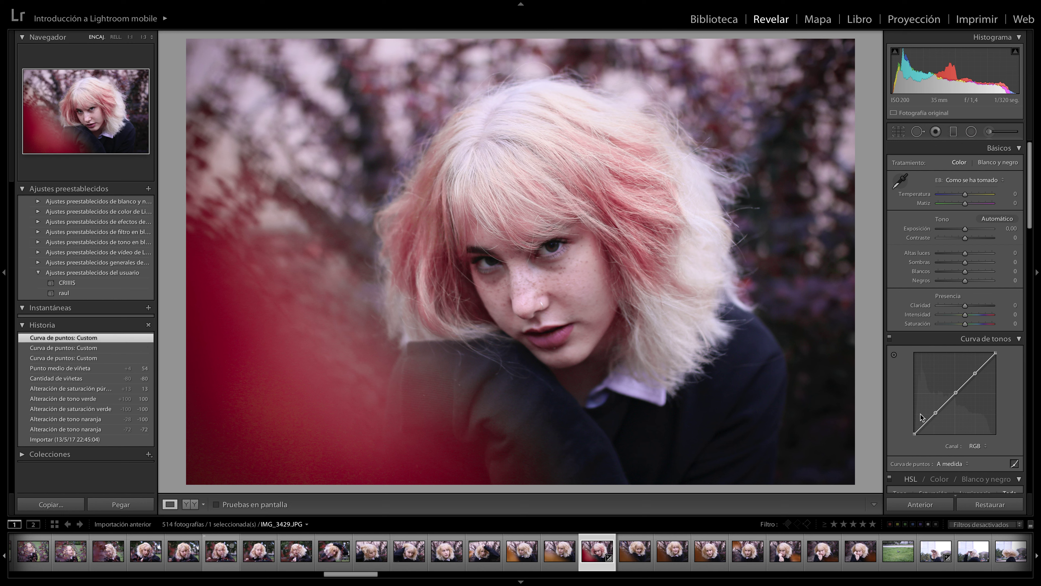
{"action": "scroll", "coordinate": [916, 436], "scroll_direction": "down", "scroll_amount": 1}
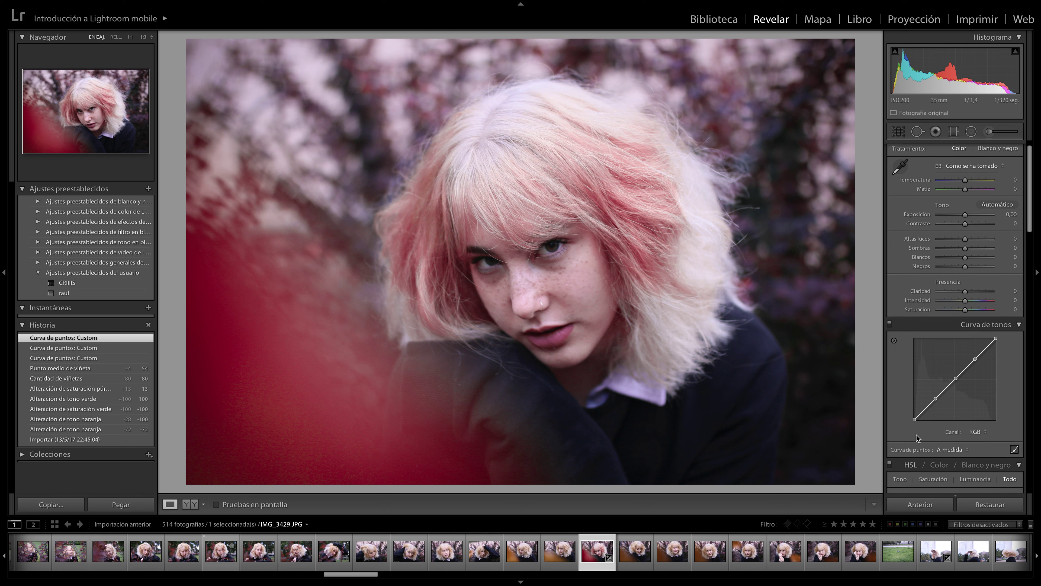
{"action": "left_click", "coordinate": [914, 420]}
{"action": "left_click_drag", "start_coordinate": [914, 419], "coordinate": [914, 409]}
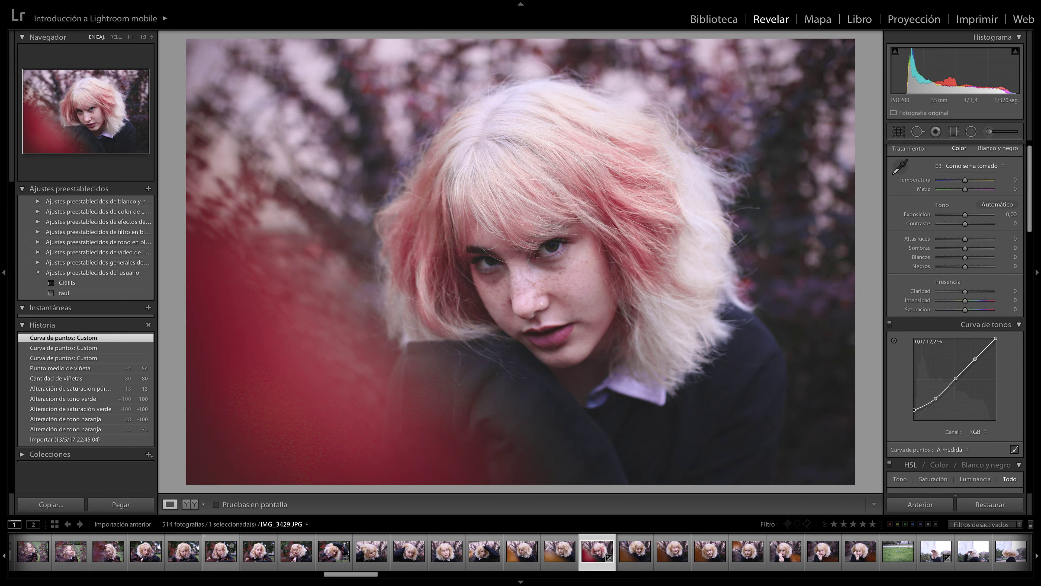
{"action": "scroll", "coordinate": [914, 409], "scroll_direction": "down", "scroll_amount": 2}
Add three points to the red channel curve and set exposure to +0.50
{"action": "left_click", "coordinate": [978, 399]}
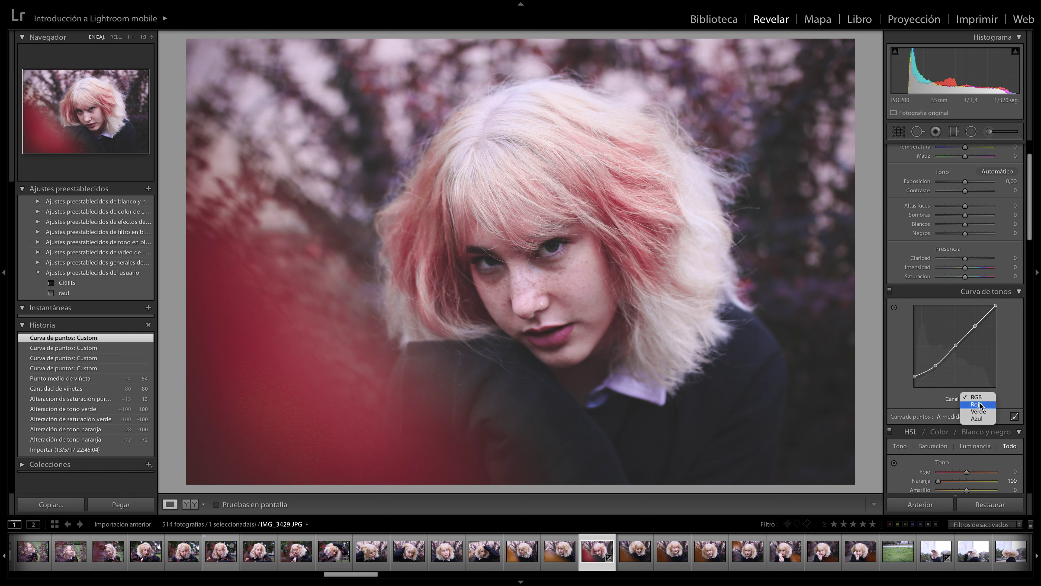
{"action": "left_click", "coordinate": [978, 407]}
{"action": "left_click", "coordinate": [936, 366]}
{"action": "left_click", "coordinate": [958, 344]}
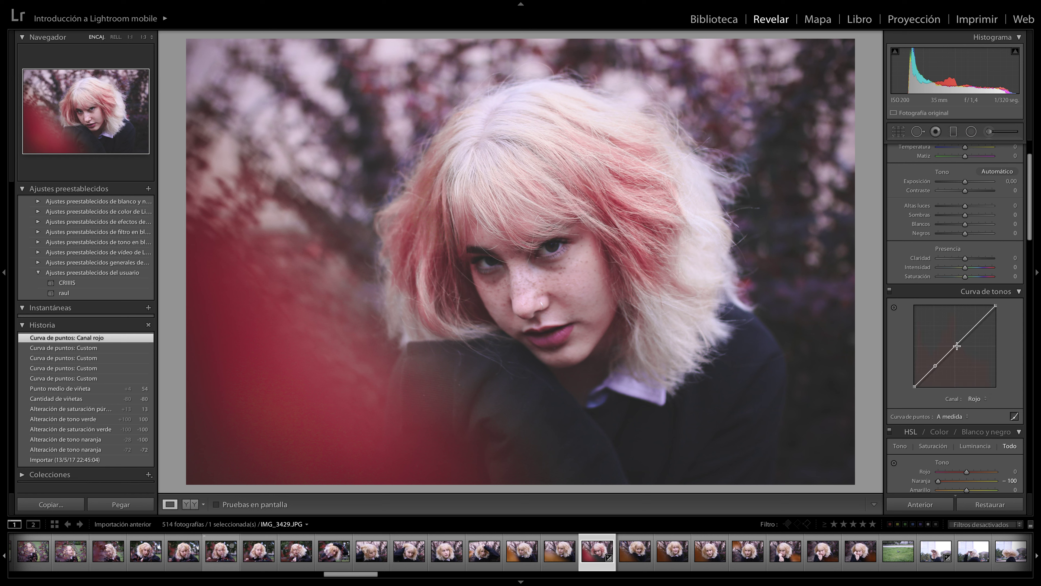
{"action": "left_click", "coordinate": [976, 326]}
{"action": "left_click", "coordinate": [975, 399]}
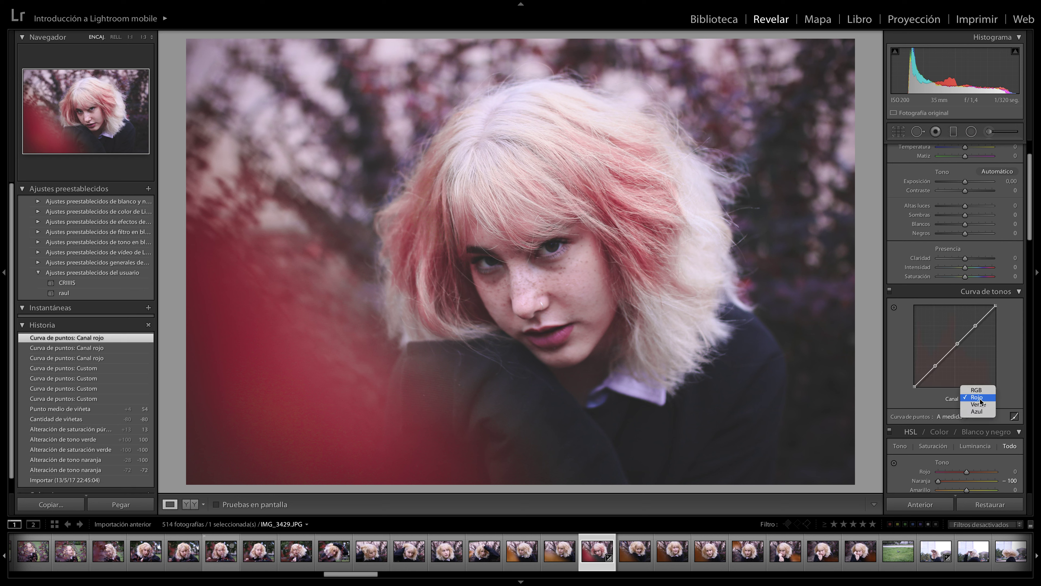
{"action": "left_click_drag", "start_coordinate": [965, 229], "coordinate": [968, 232]}
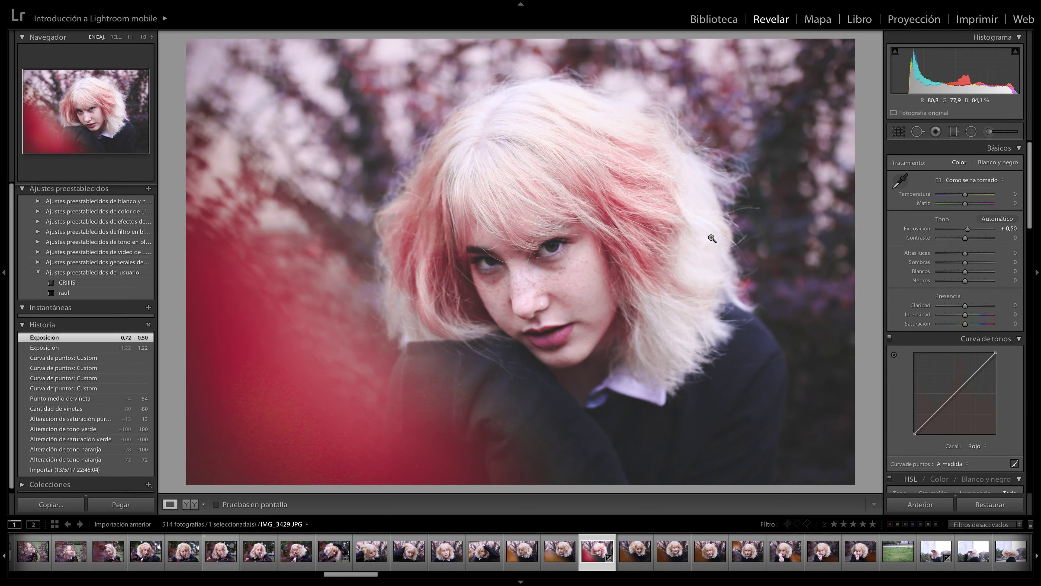
Paint a −32 saturation adjustment brush over the pink hair
{"action": "left_click", "coordinate": [990, 132]}
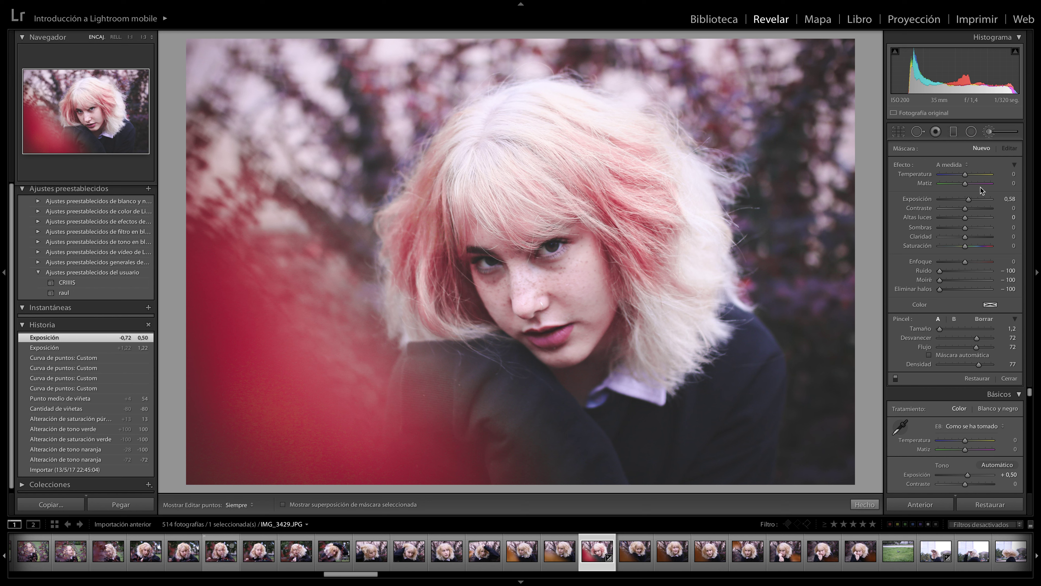
{"action": "left_click", "coordinate": [959, 246]}
{"action": "left_click_drag", "start_coordinate": [959, 247], "coordinate": [956, 247]}
{"action": "left_click", "coordinate": [130, 37]}
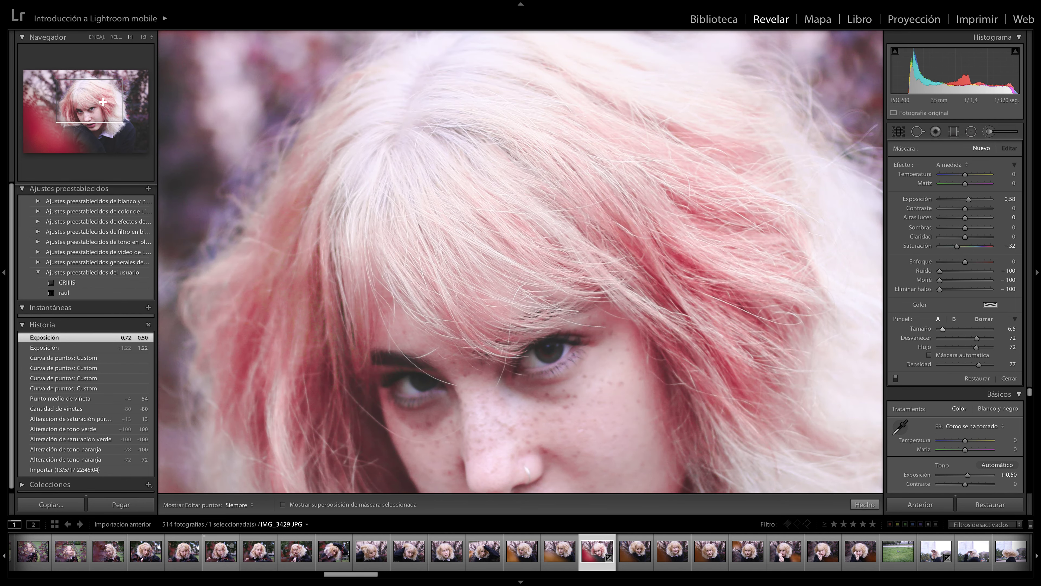
{"action": "left_click_drag", "start_coordinate": [90, 101], "coordinate": [97, 109]}
{"action": "mouse_move", "coordinate": [574, 211]}
{"action": "left_mouse_down"}
{"action": "mouse_move", "coordinate": [640, 215]}
{"action": "mouse_move", "coordinate": [605, 200]}
{"action": "left_mouse_up"}
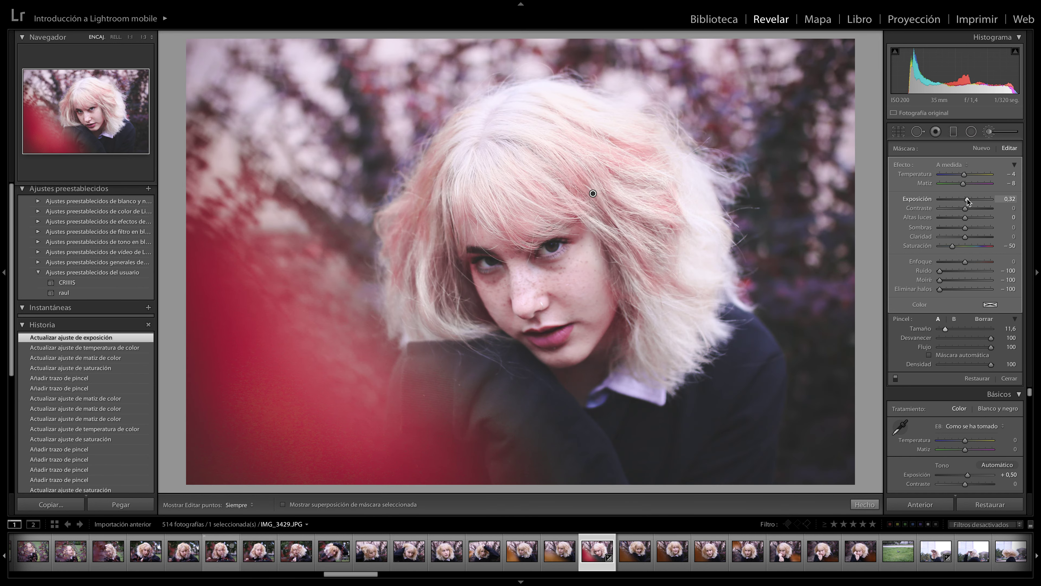
{"action": "key", "text": "h"}
{"action": "left_click_drag", "start_coordinate": [607, 155], "coordinate": [640, 287]}
{"action": "scroll", "coordinate": [435, 196], "scroll_direction": "down", "scroll_amount": 5}
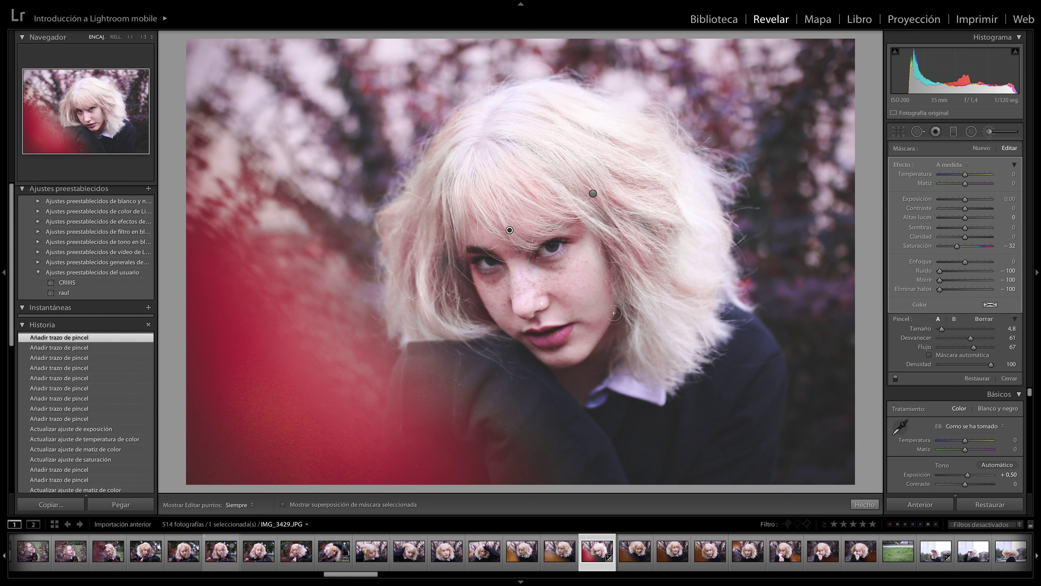
{"action": "key", "text": "h"}
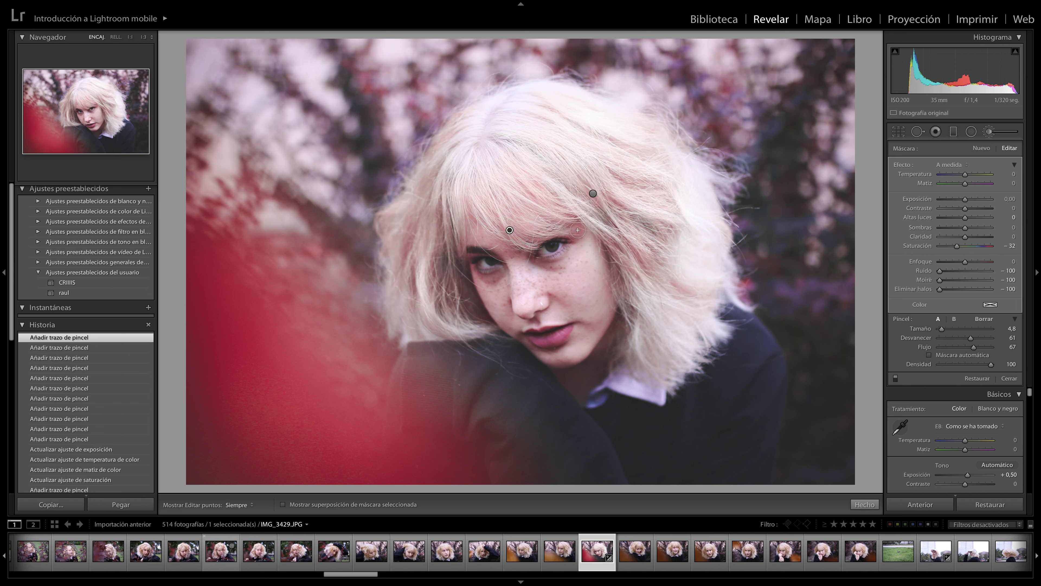
{"action": "left_click_drag", "start_coordinate": [569, 221], "coordinate": [594, 197]}
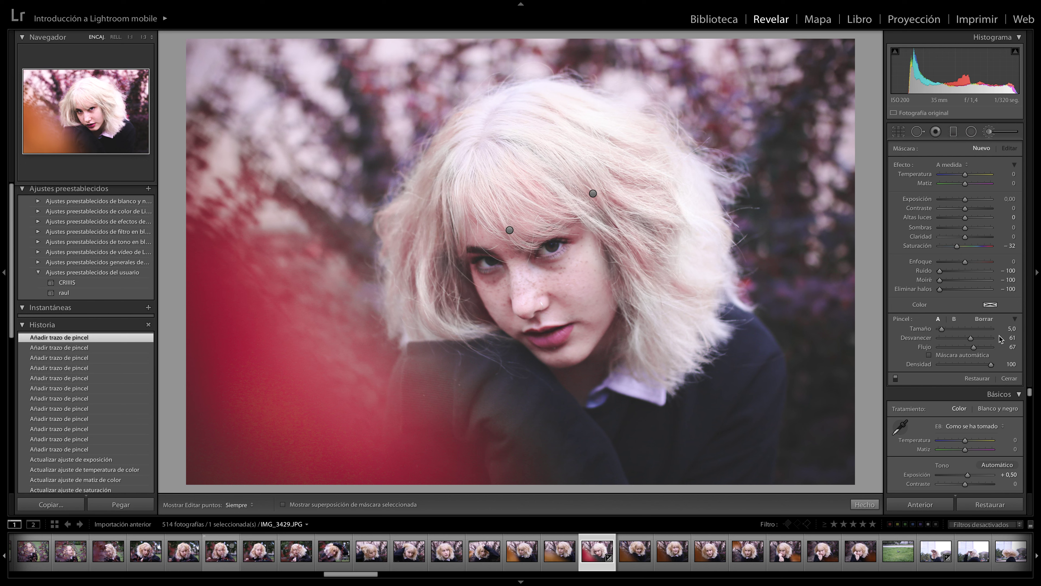
Paint a new brush with exposure 1.02 and sharpness 48 over the eye
{"action": "key", "text": "z"}
{"action": "left_click", "coordinate": [966, 200]}
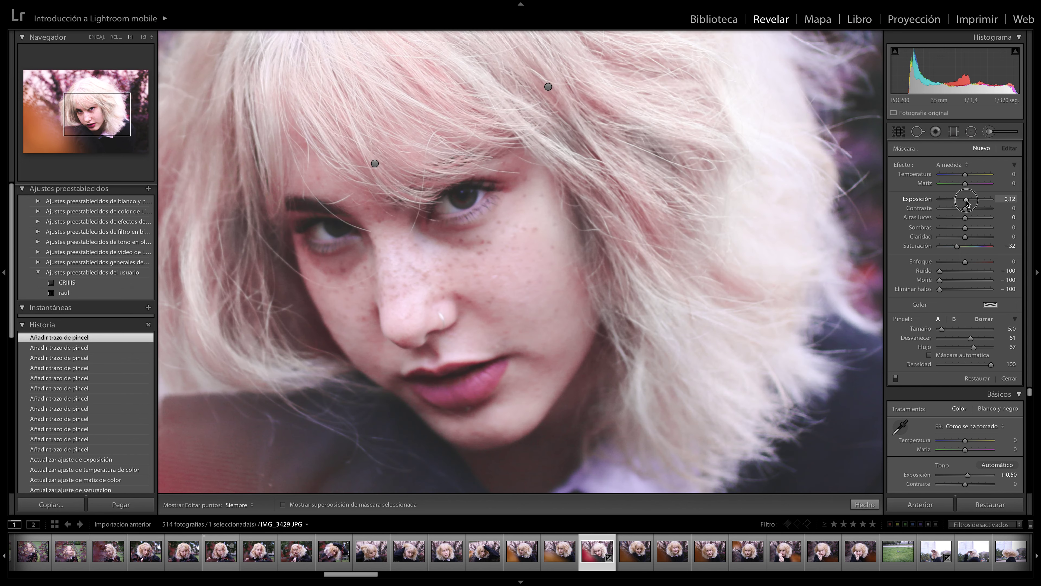
{"action": "double_click", "coordinate": [974, 245]}
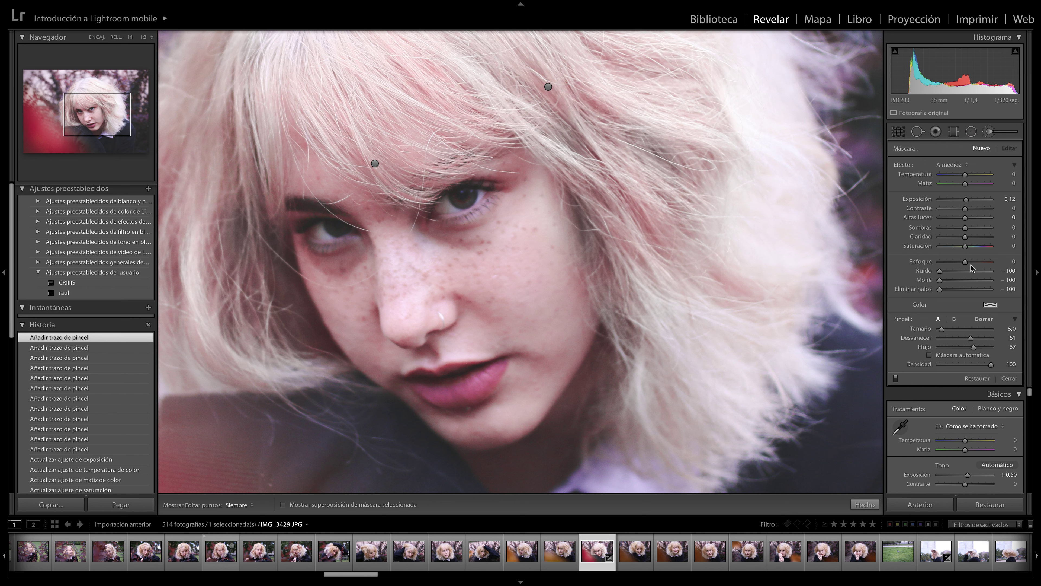
{"action": "left_click", "coordinate": [970, 262]}
{"action": "left_click_drag", "start_coordinate": [970, 262], "coordinate": [978, 262]}
{"action": "scroll", "coordinate": [457, 204], "scroll_direction": "down", "scroll_amount": 5}
{"action": "key", "text": "h"}
{"action": "left_click", "coordinate": [452, 199]}
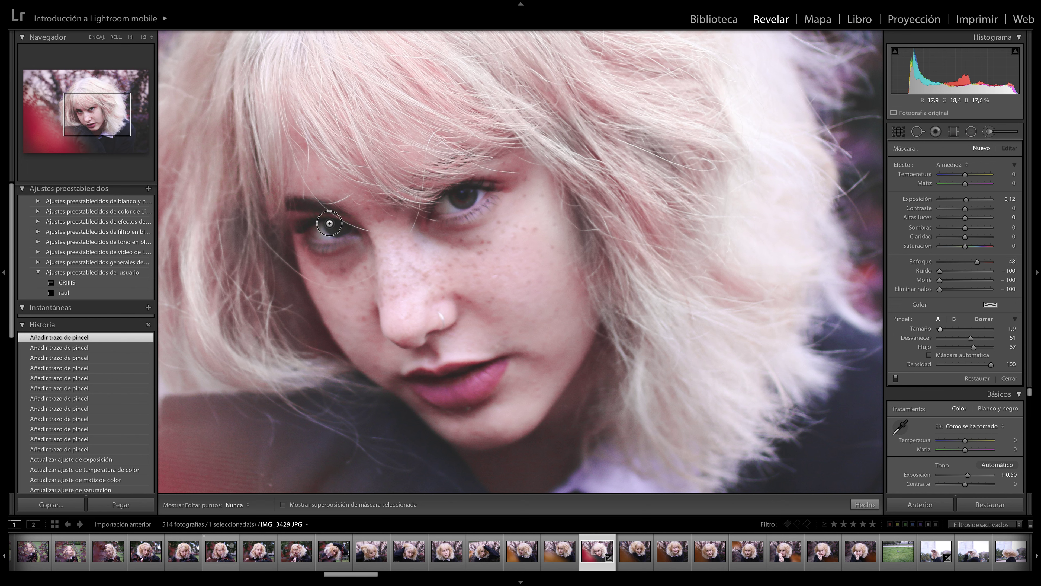
{"action": "key", "text": "h"}
{"action": "left_click_drag", "start_coordinate": [966, 199], "coordinate": [973, 201]}
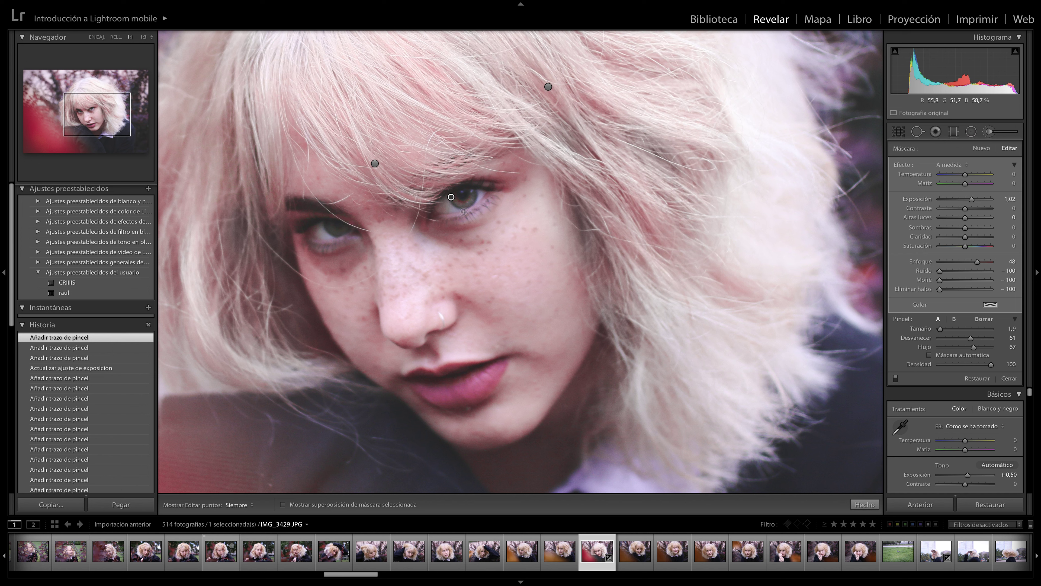
Erase the brush adjustment's spill from the iris and around the eye
{"action": "left_click", "coordinate": [983, 319]}
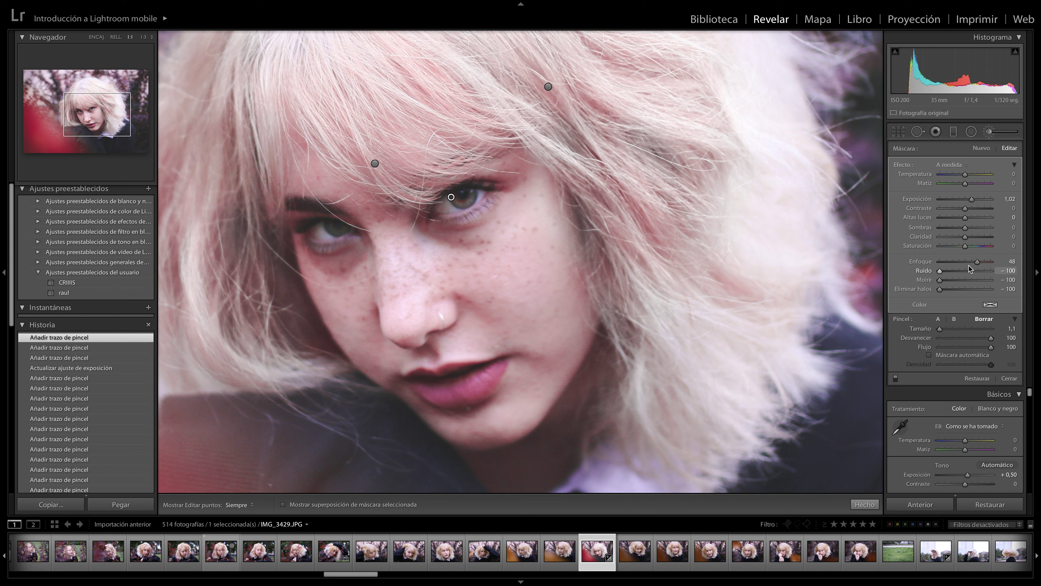
{"action": "key", "text": "h"}
{"action": "scroll", "coordinate": [475, 204], "scroll_direction": "down", "scroll_amount": 3}
{"action": "left_click_drag", "start_coordinate": [474, 204], "coordinate": [450, 199]}
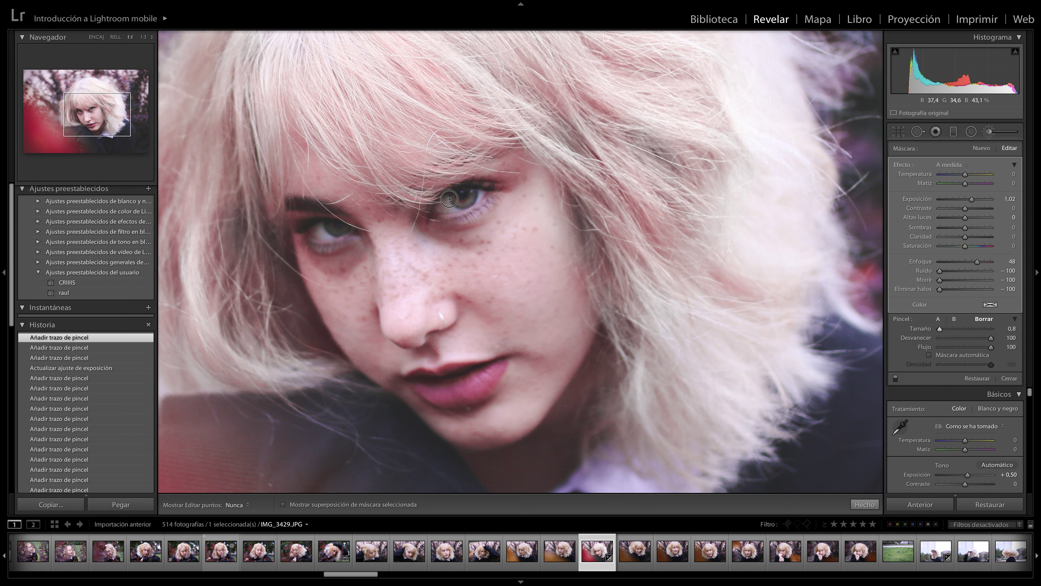
{"action": "left_click_drag", "start_coordinate": [449, 199], "coordinate": [468, 213]}
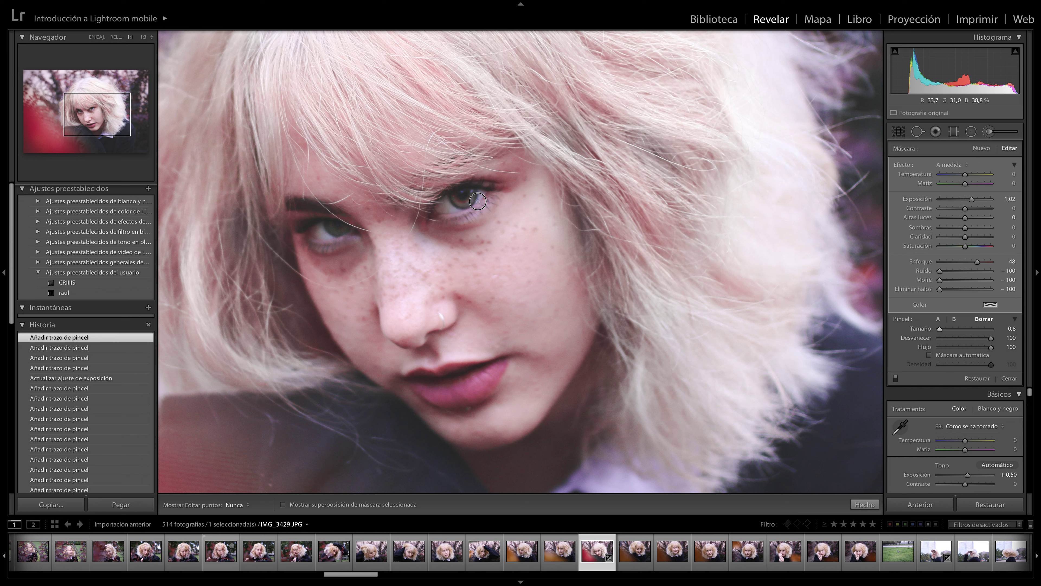
{"action": "left_click_drag", "start_coordinate": [318, 237], "coordinate": [328, 226]}
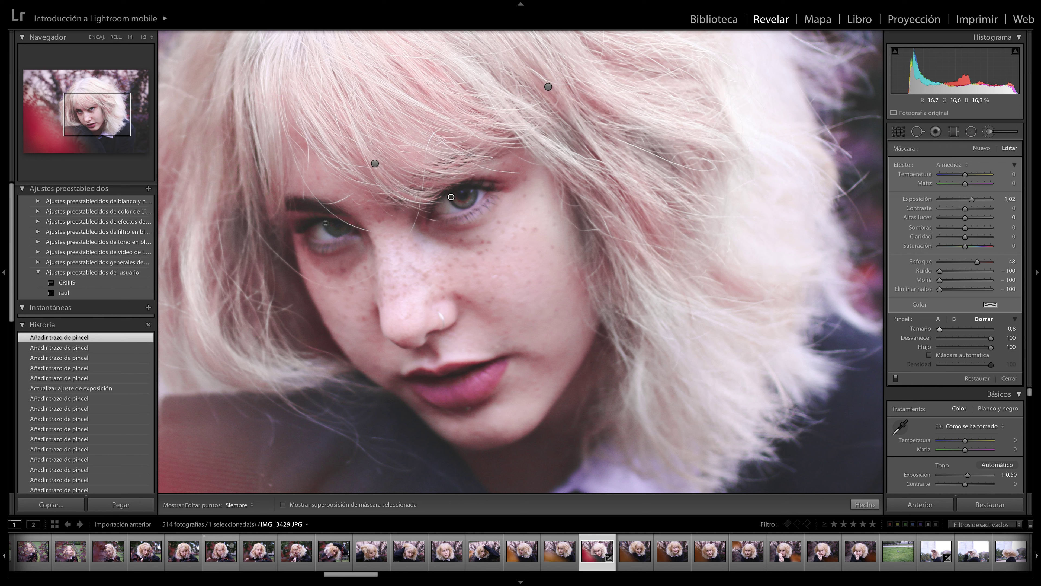
{"action": "key", "text": "h"}
{"action": "left_click_drag", "start_coordinate": [328, 234], "coordinate": [323, 230]}
{"action": "key", "text": "h"}
{"action": "key", "text": "h"}
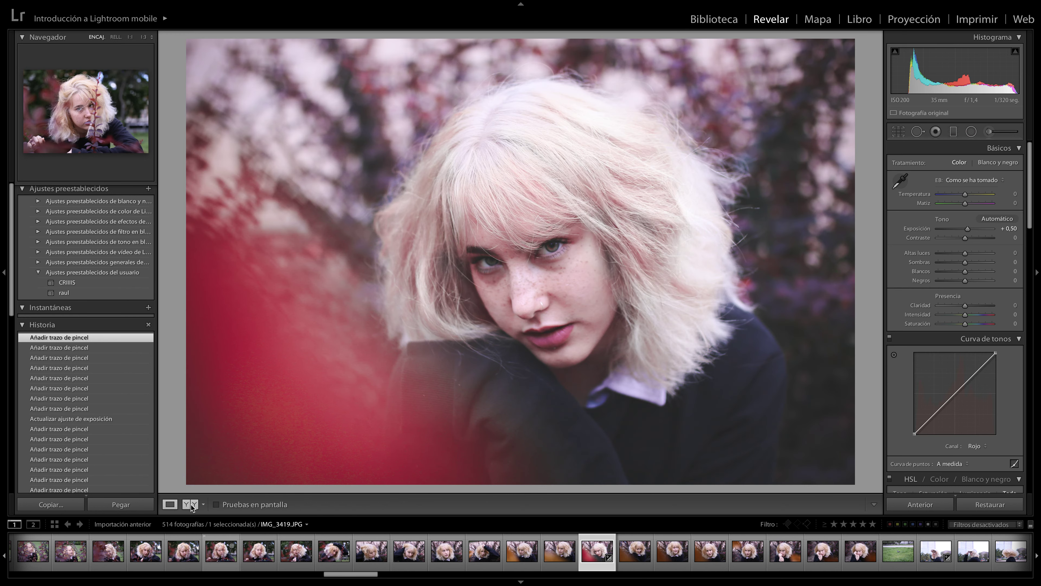
{"action": "left_click", "coordinate": [191, 508]}
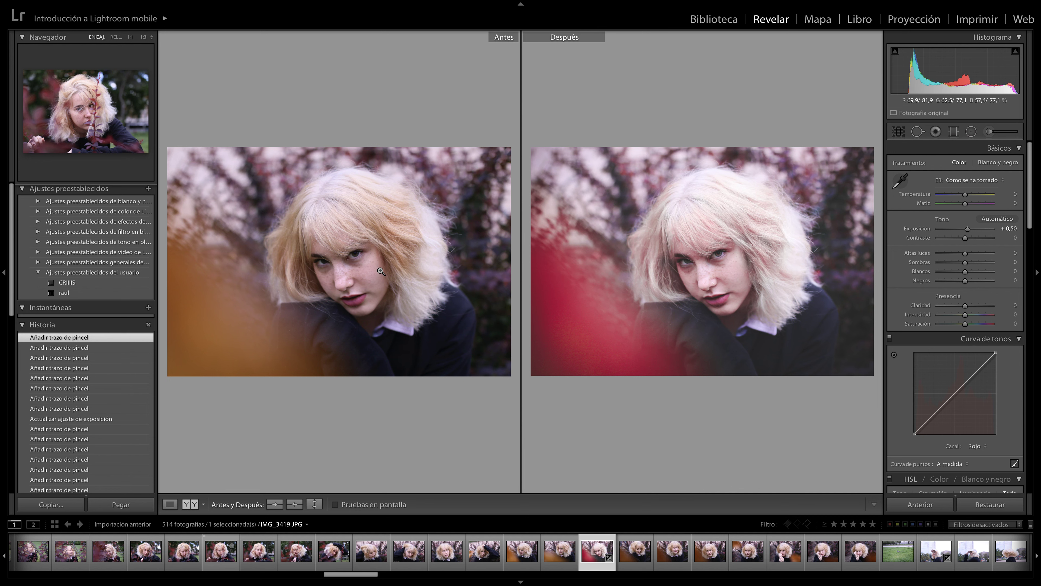
{"action": "left_click", "coordinate": [193, 508]}
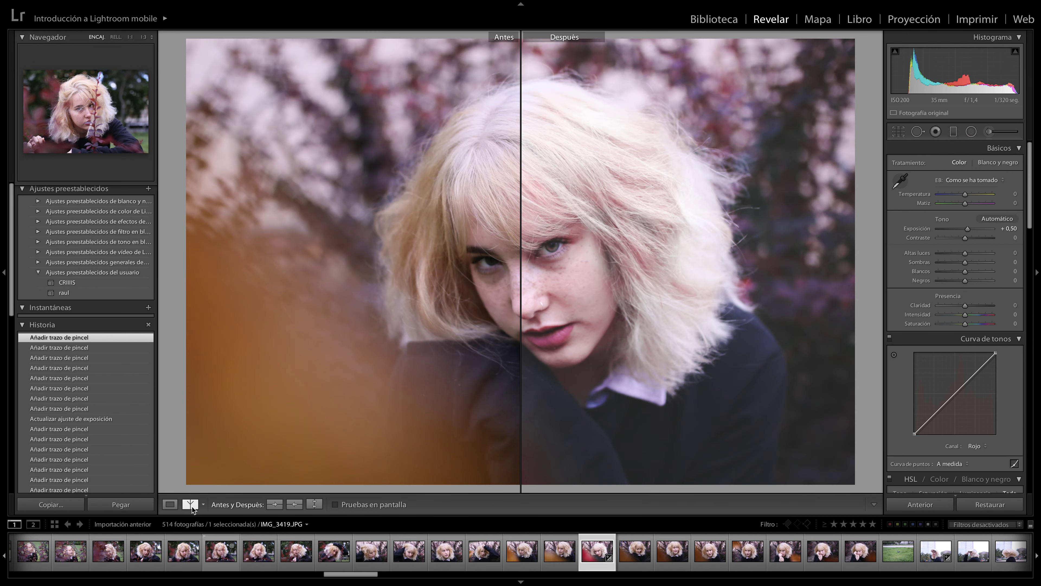
{"action": "left_click", "coordinate": [193, 509]}
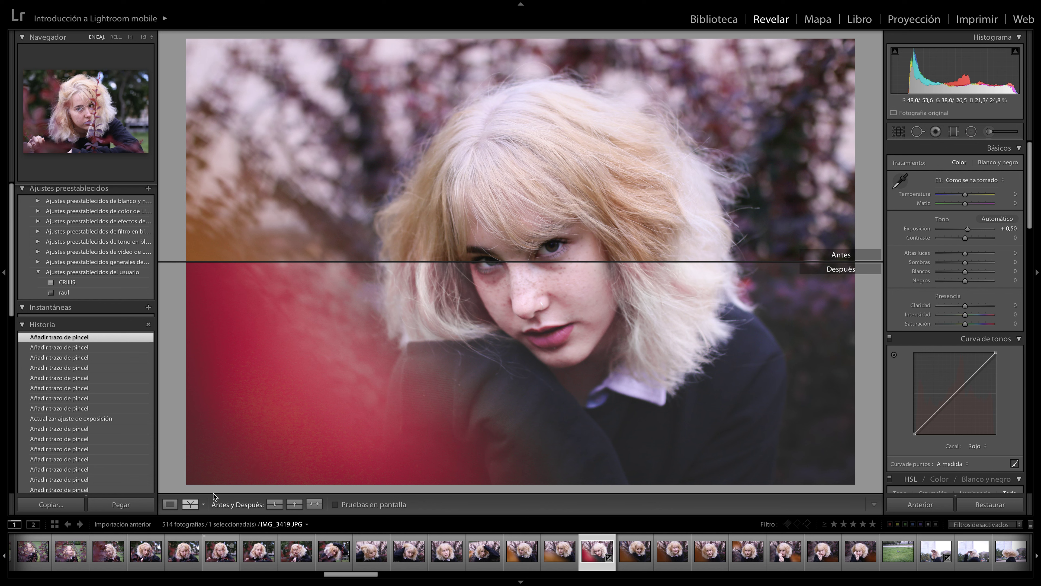
{"action": "left_click", "coordinate": [170, 505]}
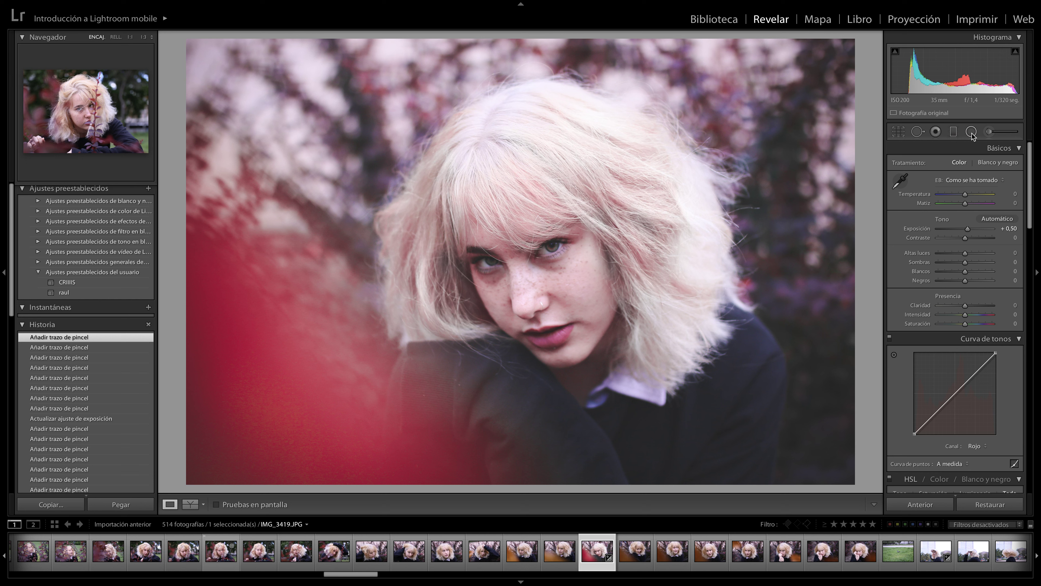
{"action": "left_click", "coordinate": [917, 132]}
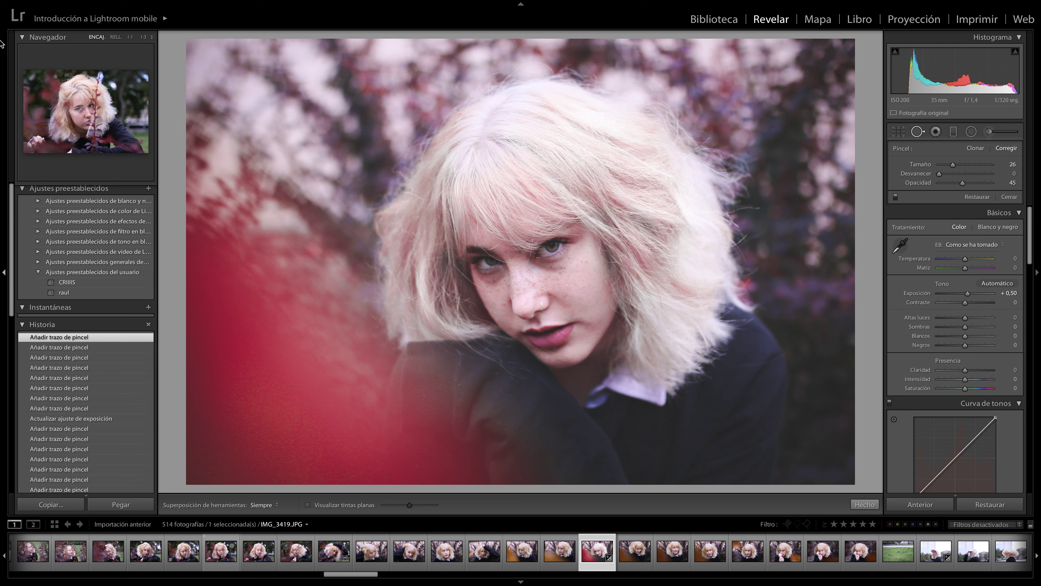
Heal the blemish under her eye and move the healing source across the cheek
{"action": "key", "text": "z"}
{"action": "left_click_drag", "start_coordinate": [482, 223], "coordinate": [452, 228]}
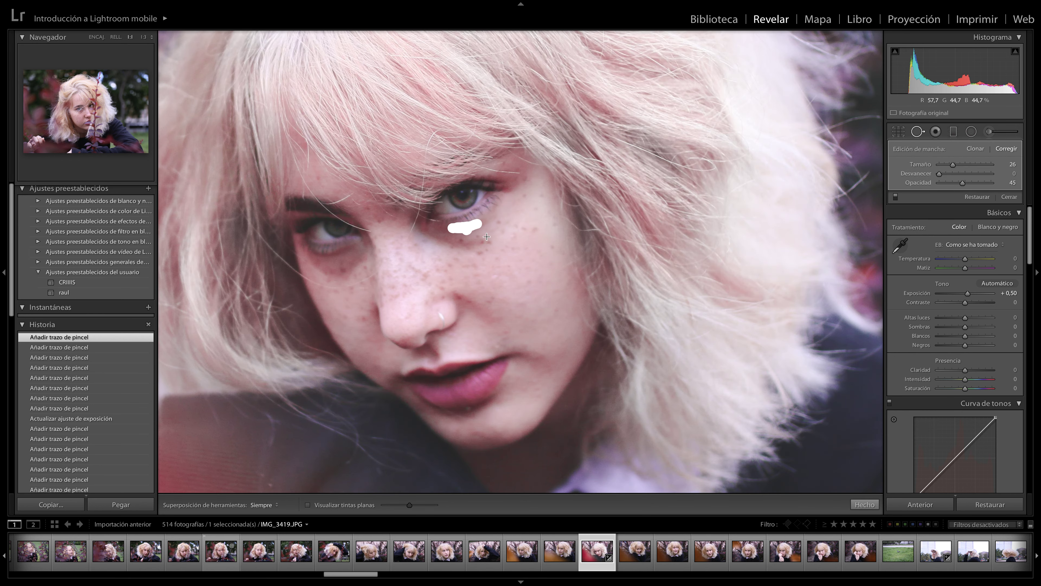
{"action": "left_click_drag", "start_coordinate": [467, 240], "coordinate": [512, 242]}
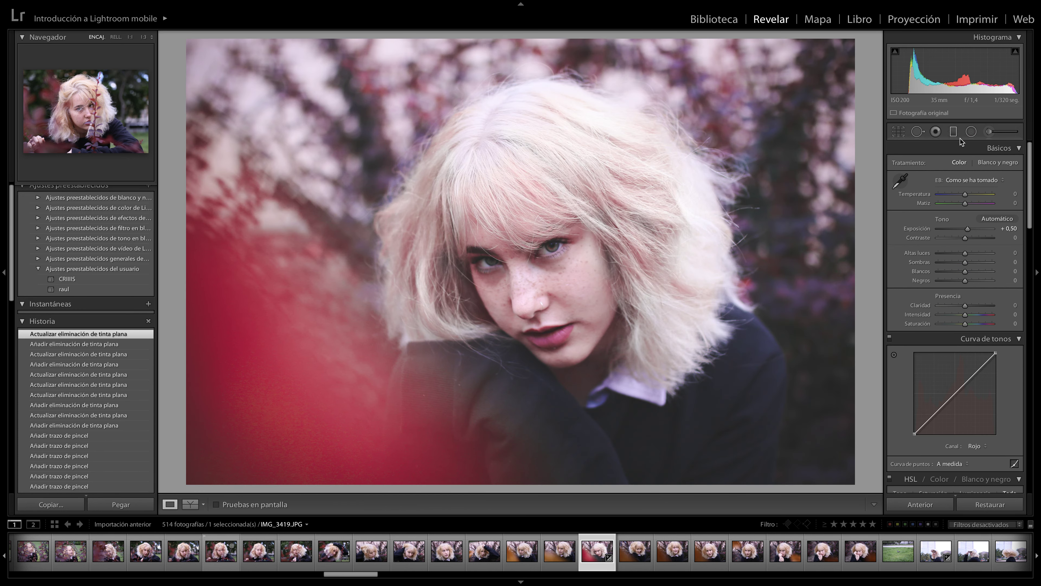
Draw a graduated filter across the upper-left background and reposition it
{"action": "left_click", "coordinate": [953, 132]}
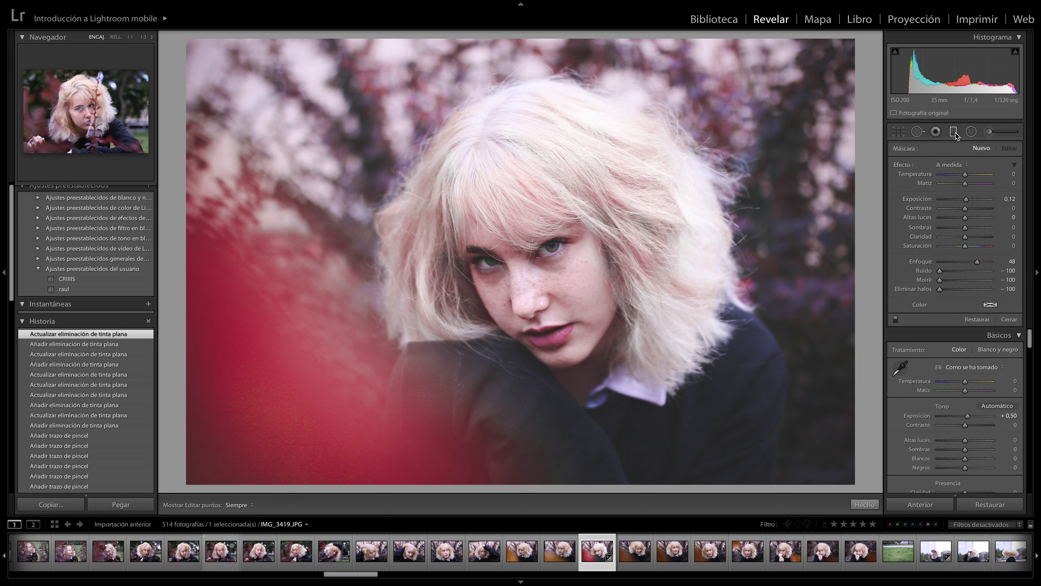
{"action": "left_click_drag", "start_coordinate": [298, 121], "coordinate": [363, 103]}
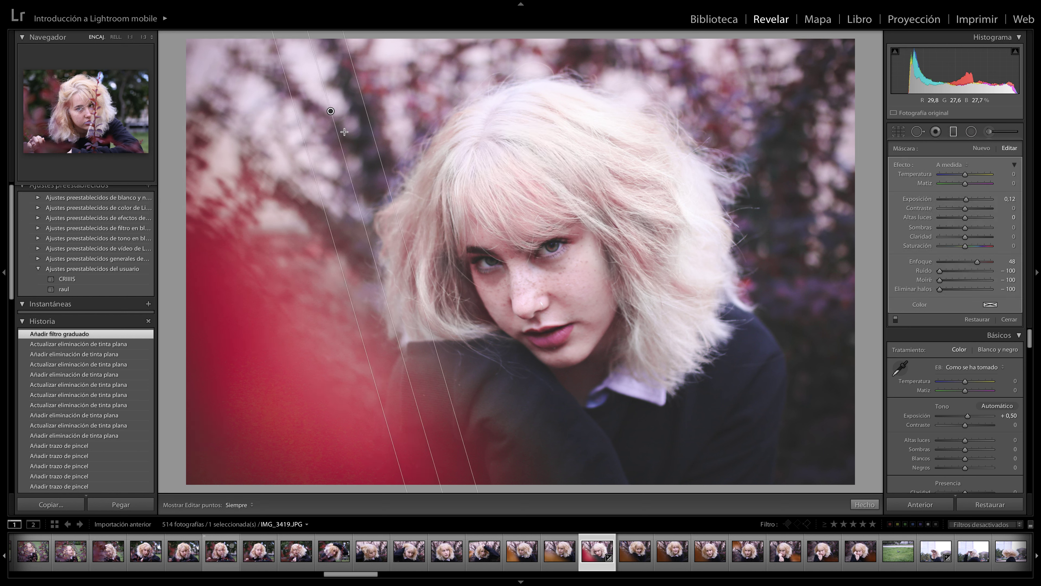
{"action": "left_click_drag", "start_coordinate": [331, 111], "coordinate": [364, 119]}
{"action": "left_click_drag", "start_coordinate": [364, 119], "coordinate": [358, 120]}
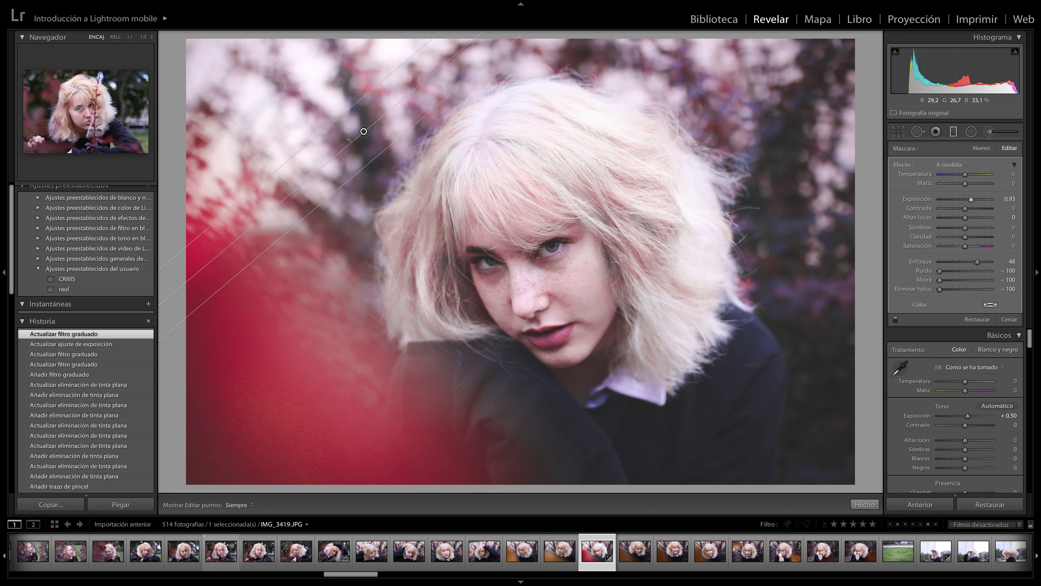
Fine-tune the graduated filter's rotation angle and transition width
{"action": "left_click_drag", "start_coordinate": [320, 141], "coordinate": [318, 164]}
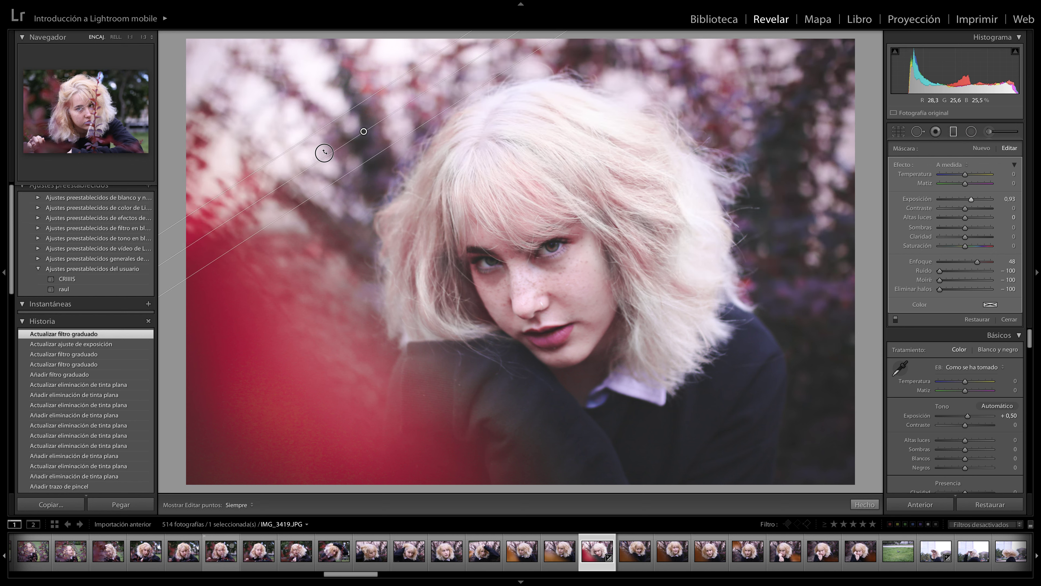
{"action": "left_click_drag", "start_coordinate": [318, 164], "coordinate": [344, 130]}
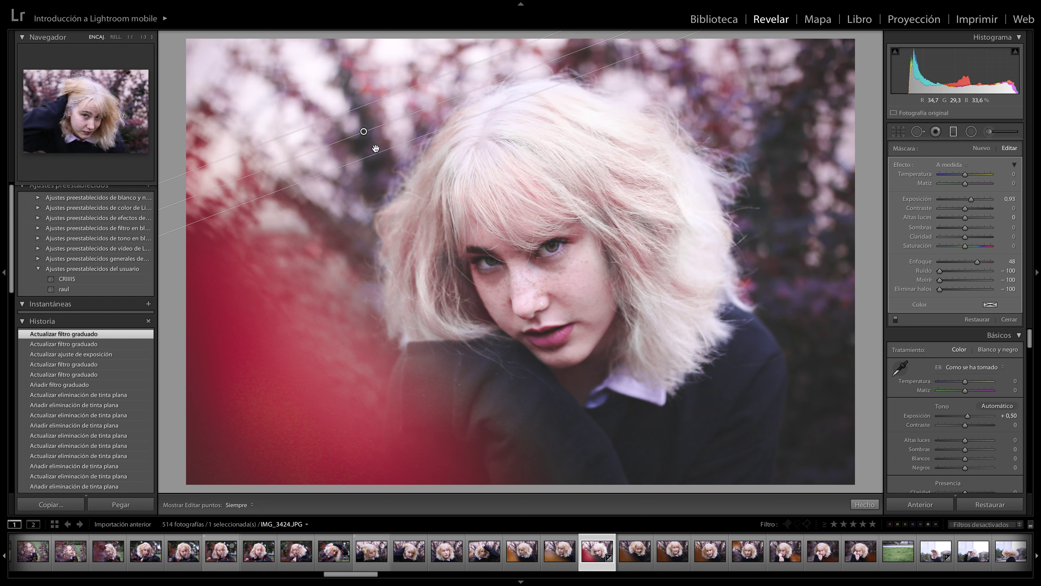
{"action": "left_click_drag", "start_coordinate": [378, 154], "coordinate": [414, 218]}
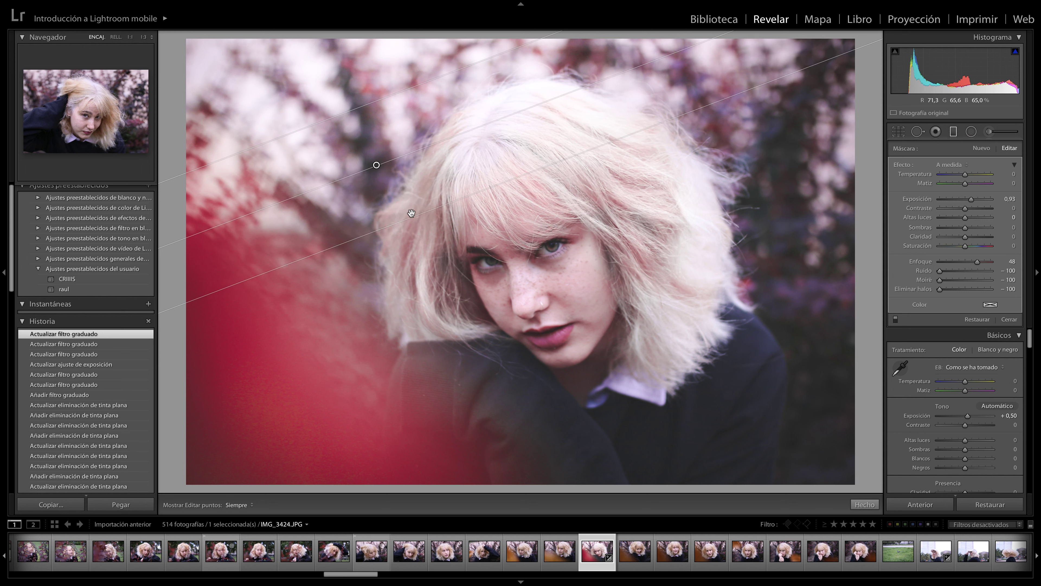
{"action": "left_click_drag", "start_coordinate": [409, 214], "coordinate": [355, 119]}
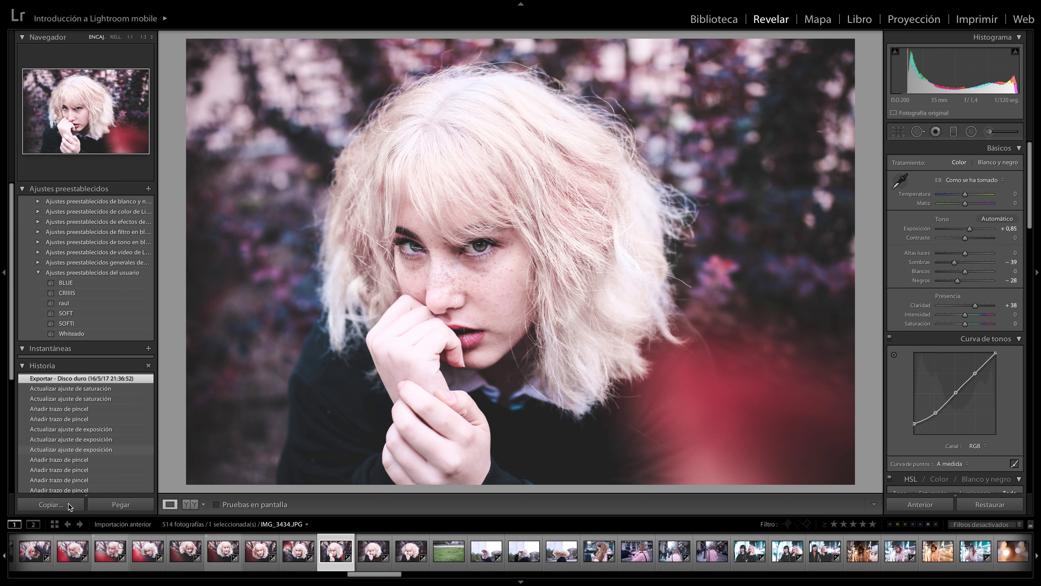
Copy the develop settings onto IMG_3441.JPG, then reselect IMG_3434.JPG
{"action": "left_click", "coordinate": [68, 504]}
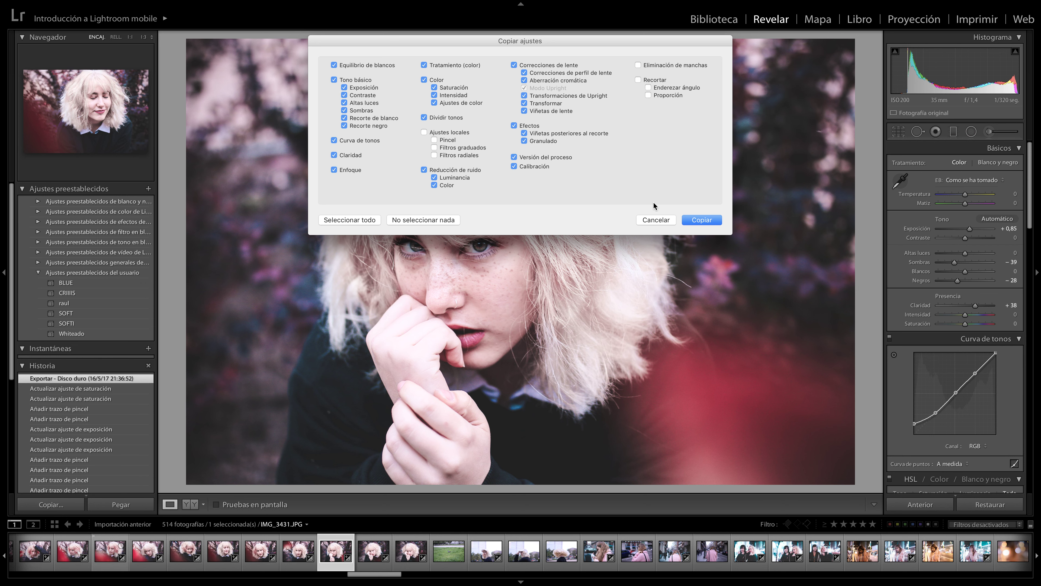
{"action": "left_click", "coordinate": [702, 221]}
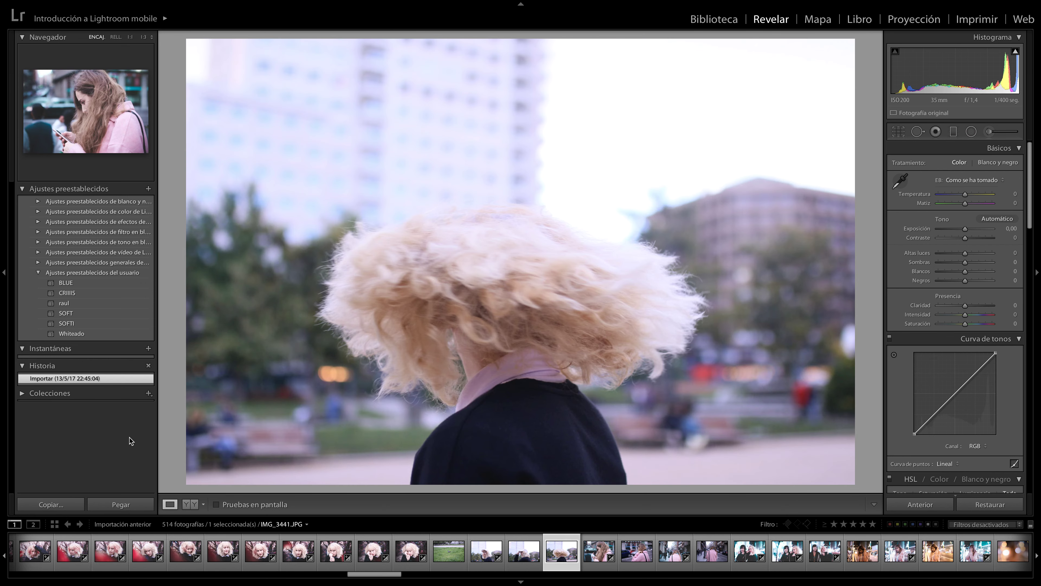
{"action": "left_click", "coordinate": [140, 504]}
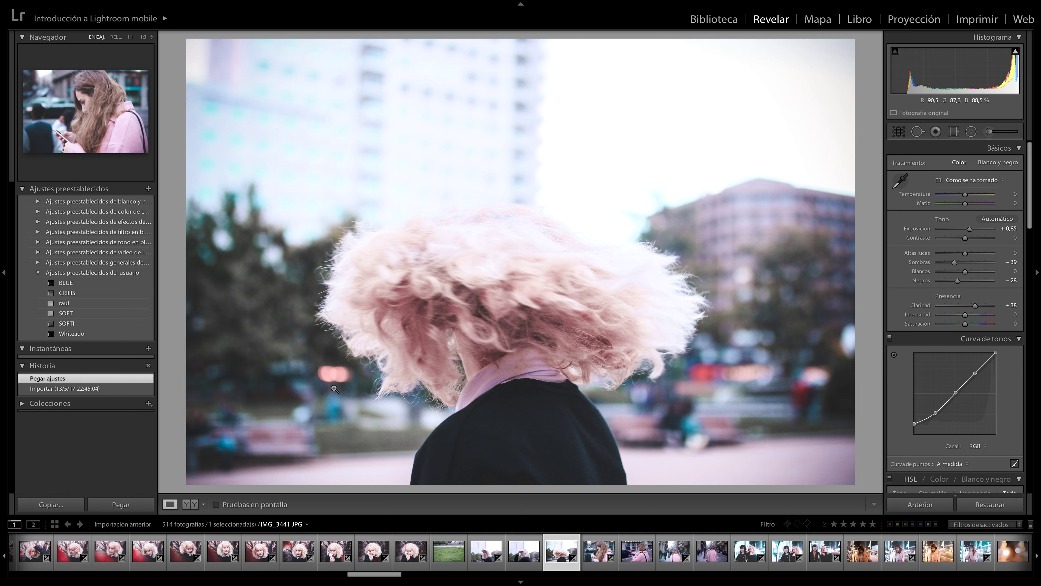
{"action": "scroll", "coordinate": [969, 411], "scroll_direction": "down", "scroll_amount": 2}
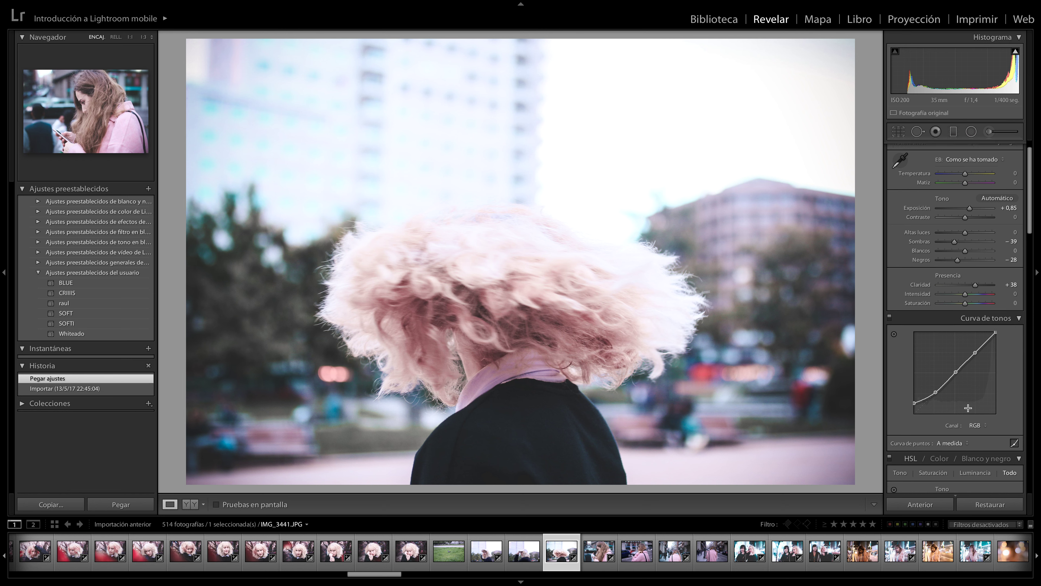
{"action": "left_click", "coordinate": [299, 551]}
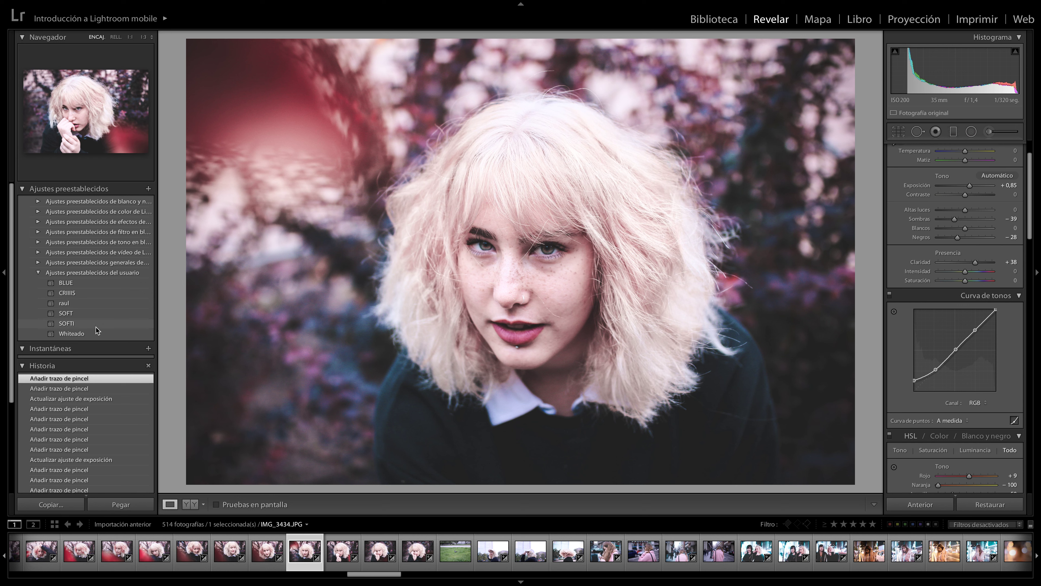
Preview the Whiteado, SOFTI, SOFT, BLUE and other user presets on the portrait
{"action": "left_click", "coordinate": [122, 332]}
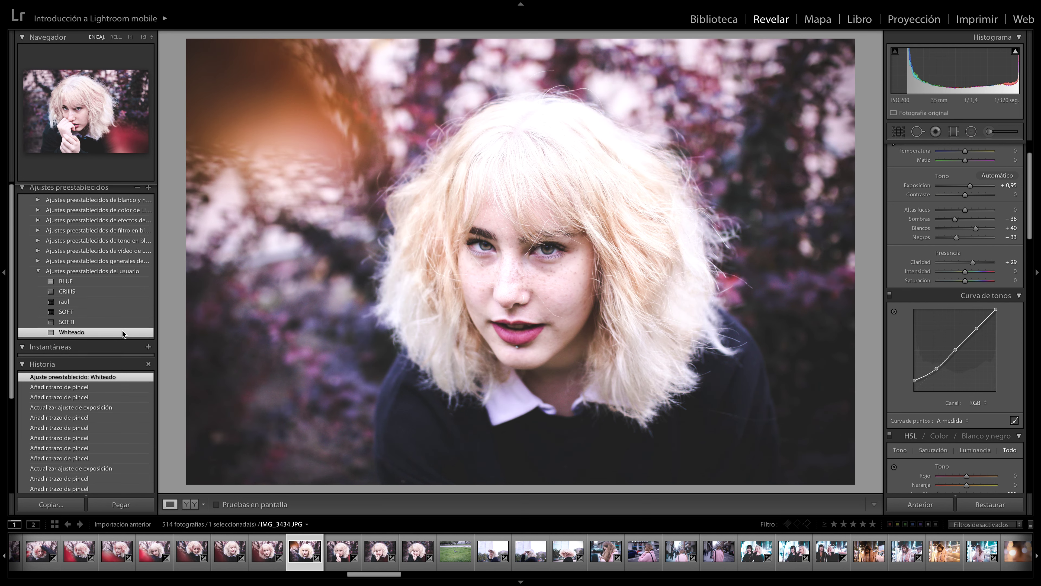
{"action": "left_click", "coordinate": [88, 322]}
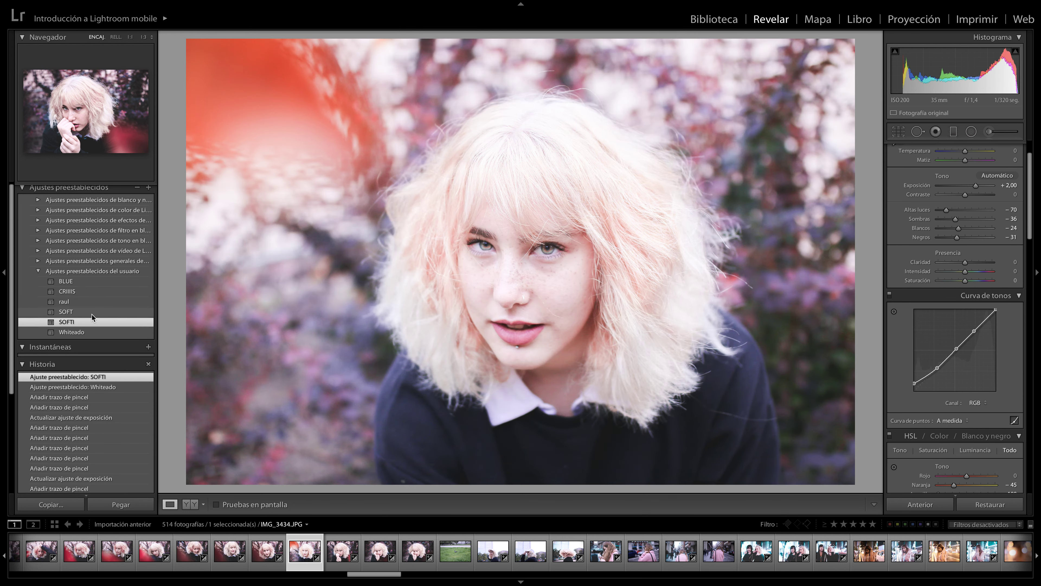
{"action": "left_click", "coordinate": [94, 310]}
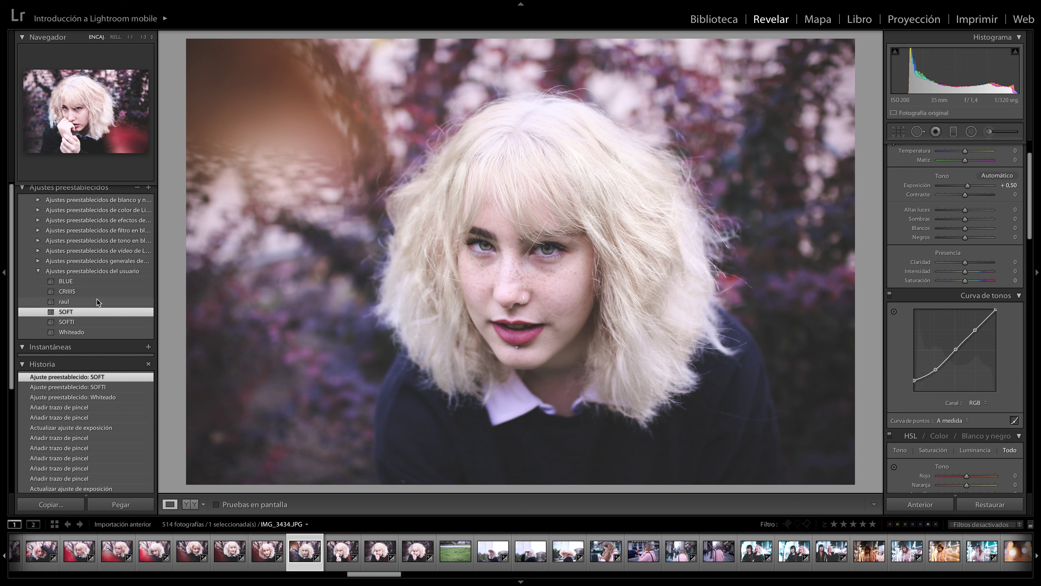
{"action": "left_click", "coordinate": [98, 301]}
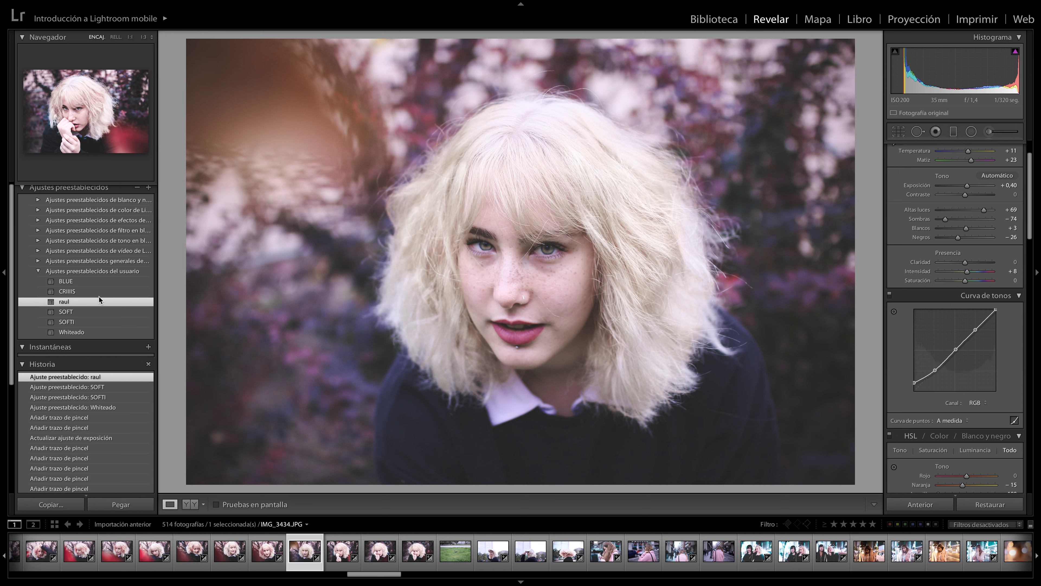
{"action": "left_click", "coordinate": [104, 292]}
{"action": "left_click", "coordinate": [108, 282]}
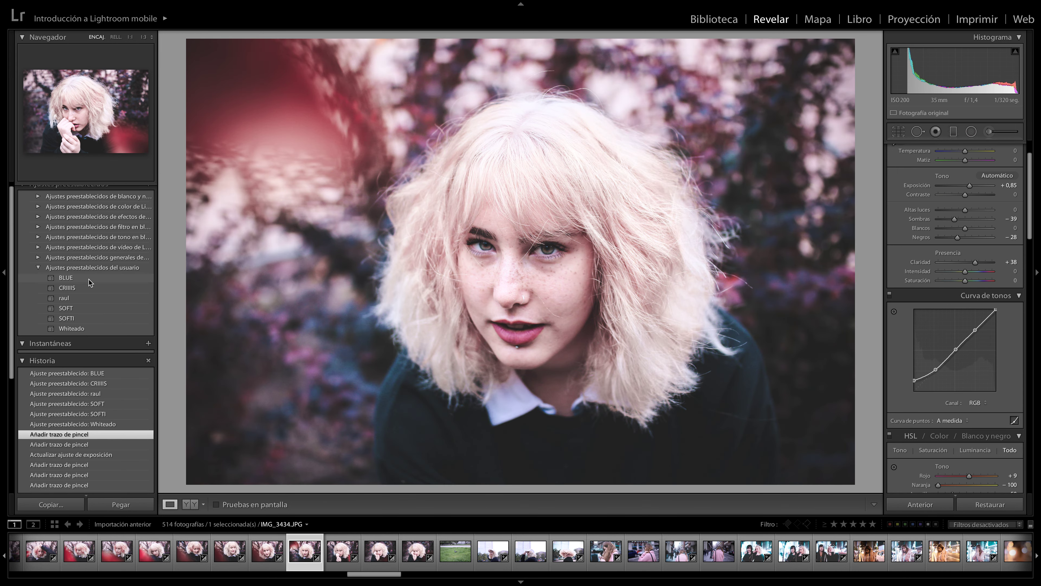
Start a new develop preset named 'yooo', then cancel without saving
{"action": "scroll", "coordinate": [123, 246], "scroll_direction": "up", "scroll_amount": 2}
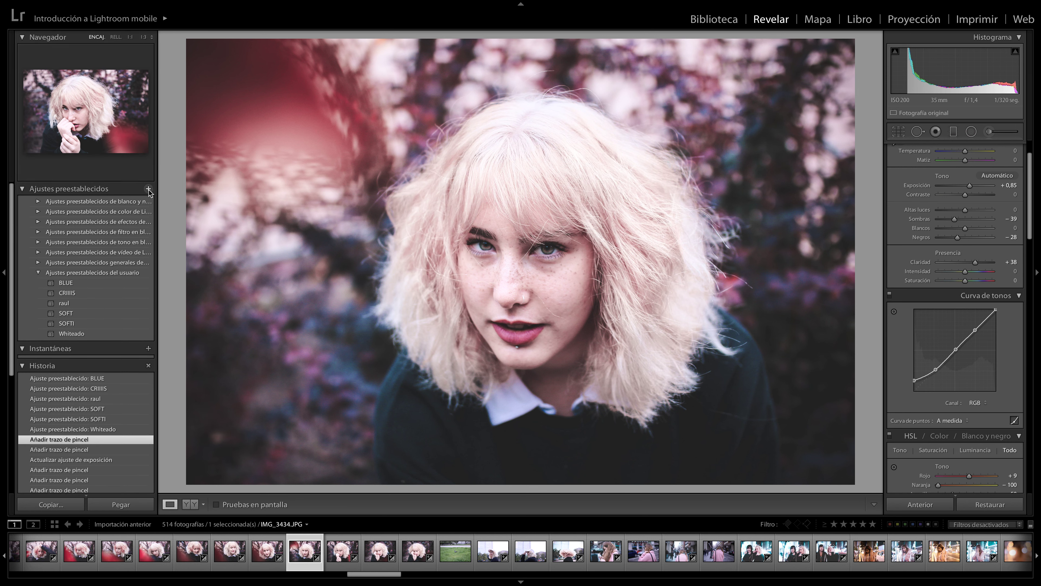
{"action": "left_click", "coordinate": [149, 189]}
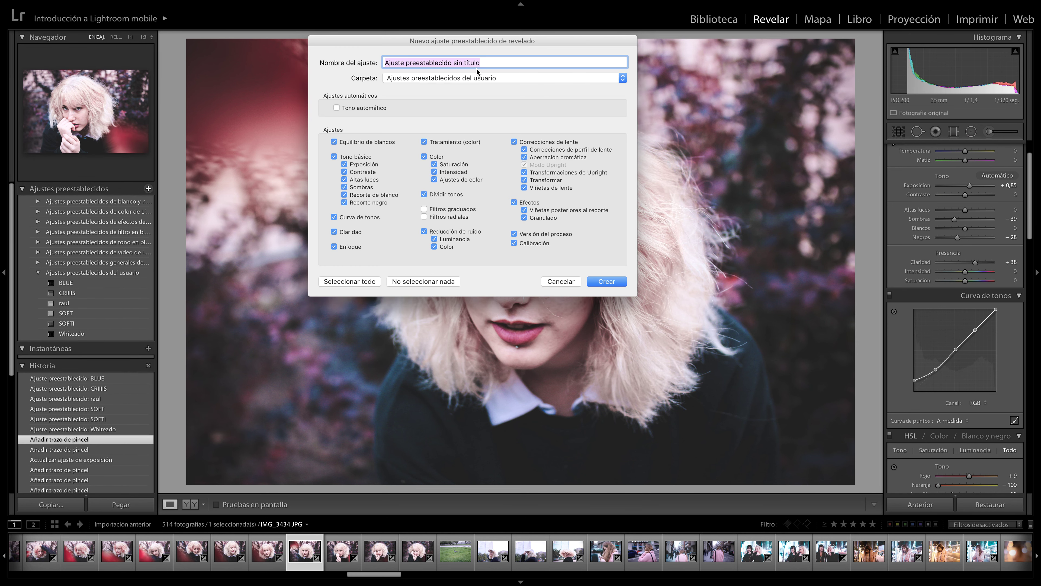
{"action": "type", "text": "yooo"}
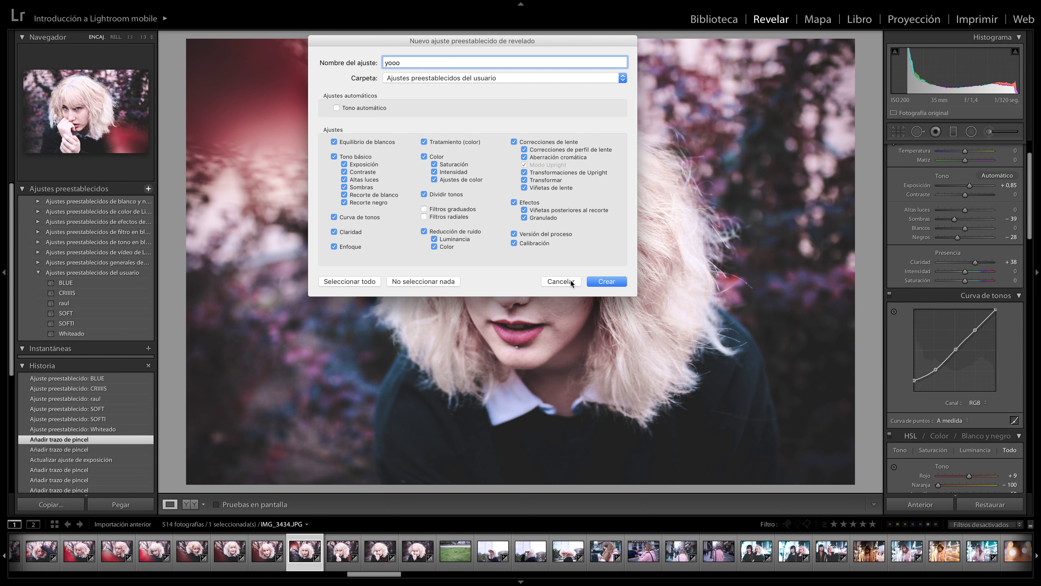
{"action": "left_click", "coordinate": [572, 282]}
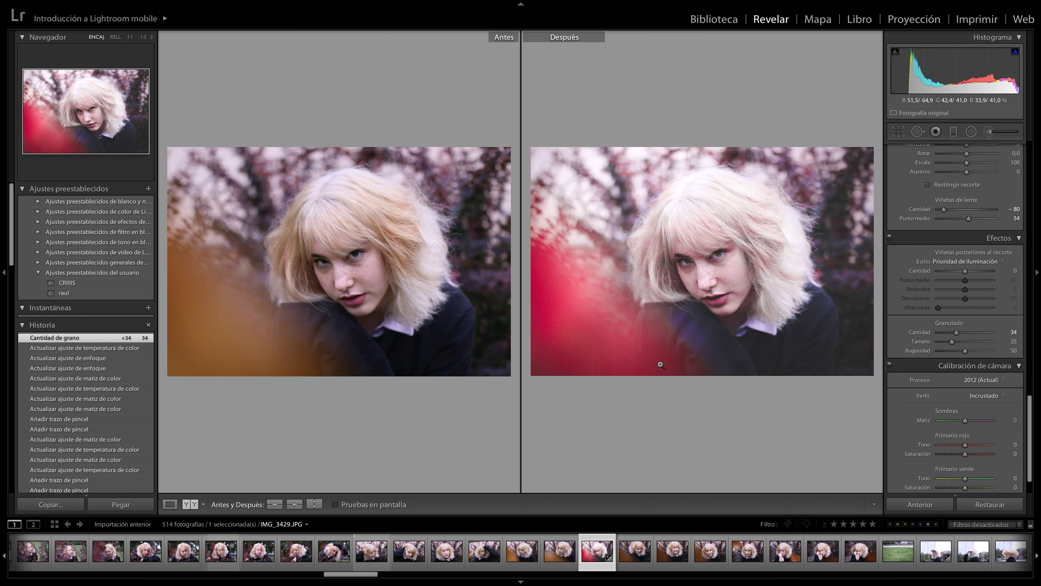